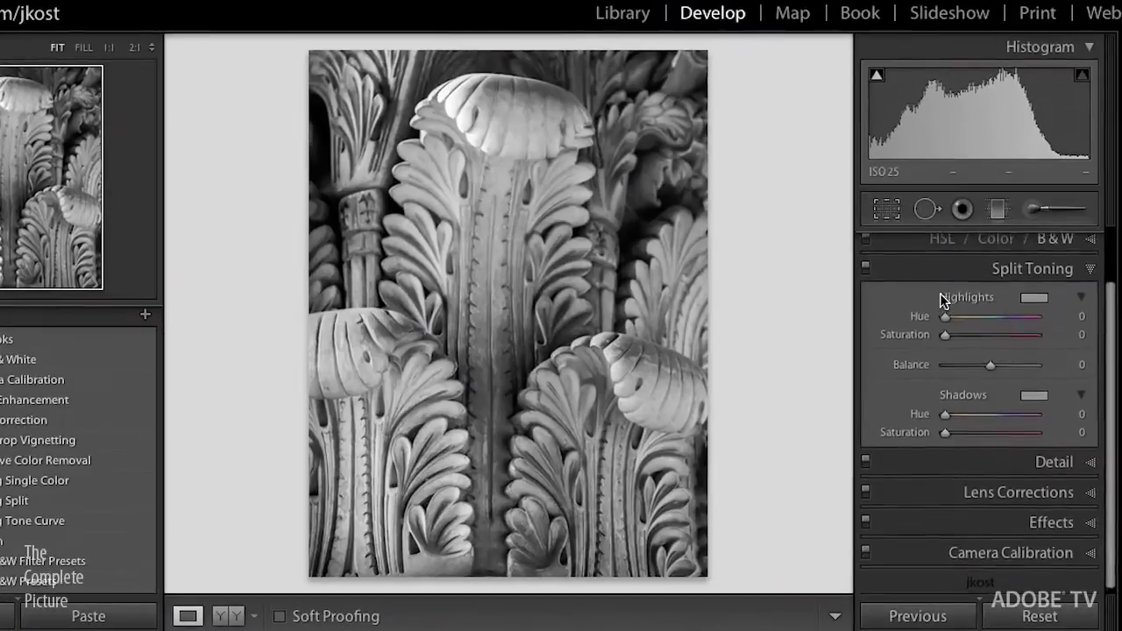
- Set the Split Toning Shadows Hue to 41 and Saturation to 9 for a faint warm tint
{"action": "scroll", "coordinate": [953, 323], "scroll_direction": "up", "scroll_amount": 1}
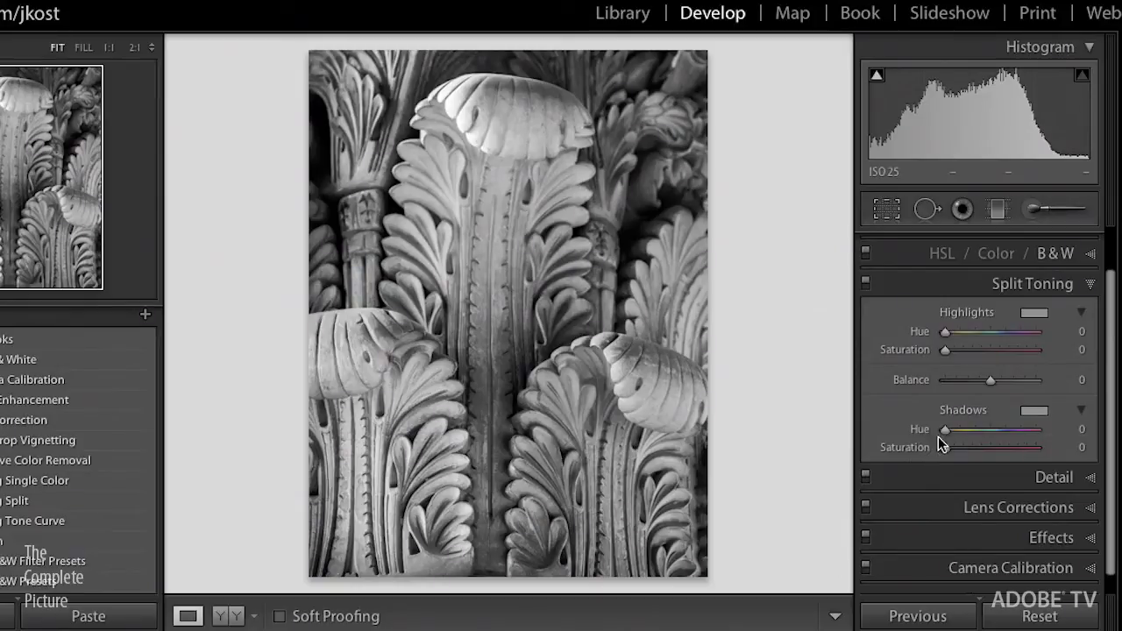
{"action": "left_click_drag", "start_coordinate": [943, 430], "coordinate": [975, 441]}
{"action": "key", "text": "alt"}
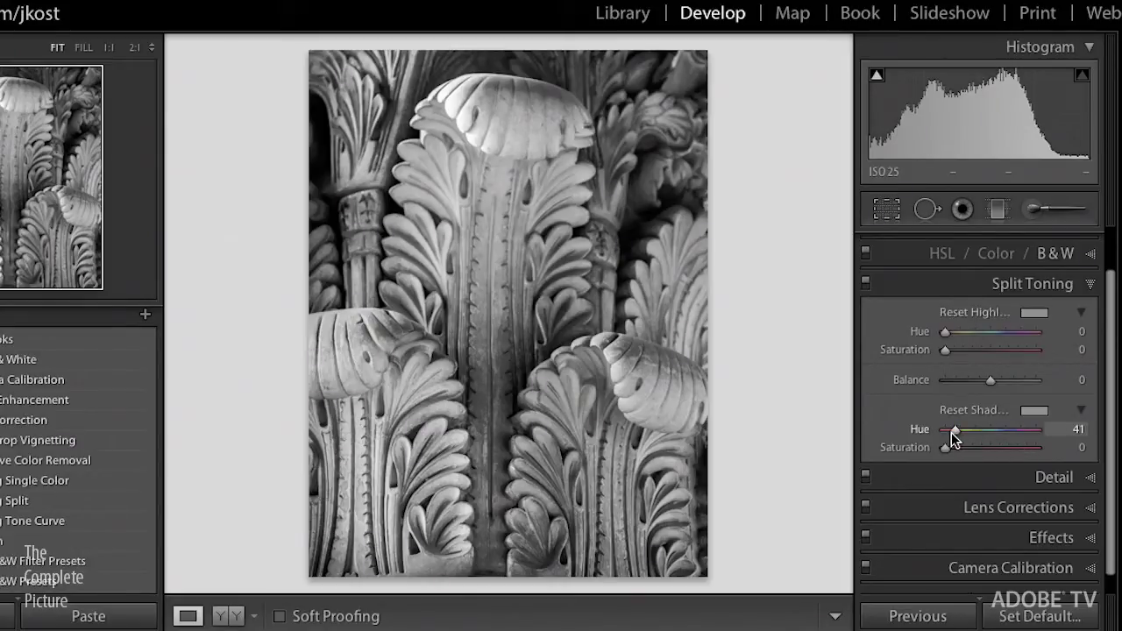
{"action": "mouse_move", "coordinate": [954, 431]}
{"action": "left_mouse_down"}
{"action": "mouse_move", "coordinate": [1035, 432]}
{"action": "mouse_move", "coordinate": [953, 432]}
{"action": "left_mouse_up"}
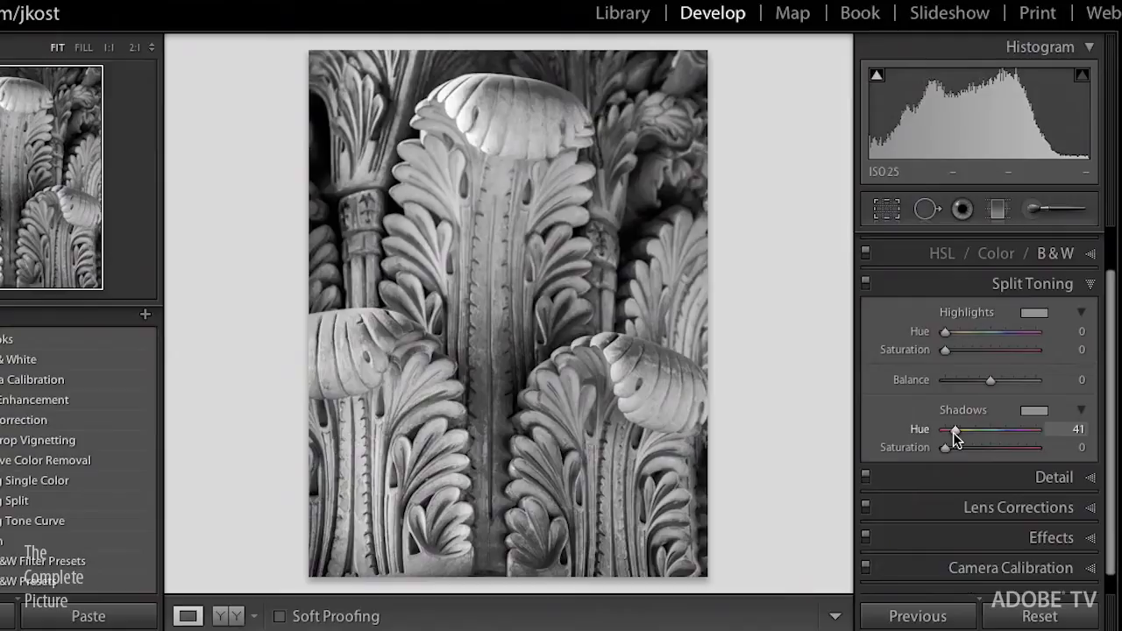
{"action": "mouse_move", "coordinate": [945, 447]}
{"action": "left_mouse_down"}
{"action": "mouse_move", "coordinate": [998, 449]}
{"action": "mouse_move", "coordinate": [955, 450]}
{"action": "left_mouse_up"}
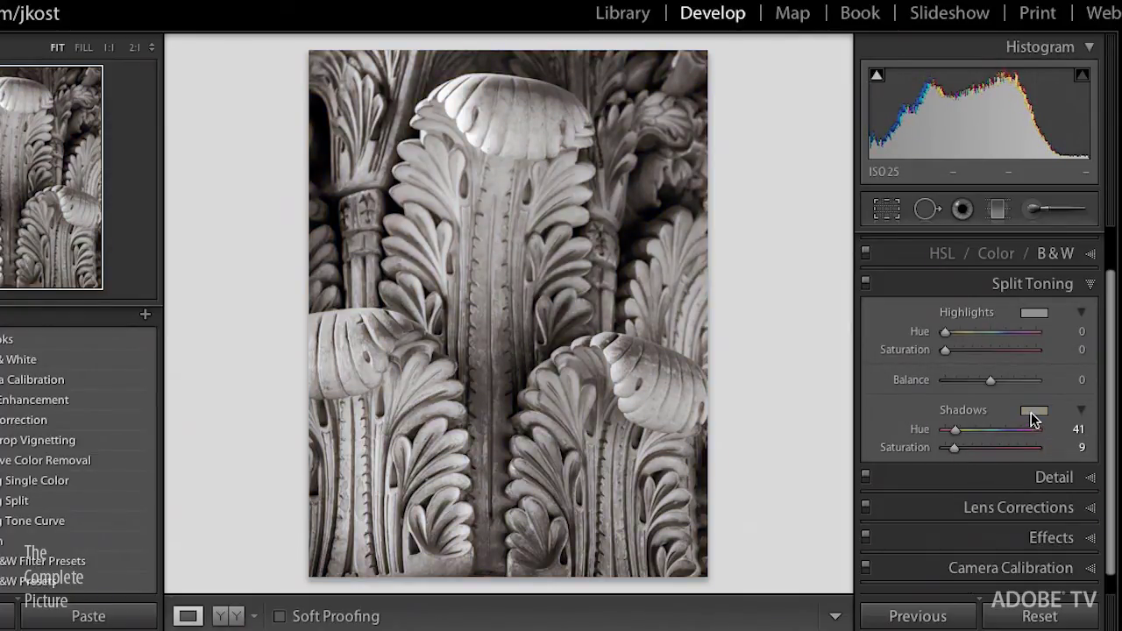
- Pick an orange-brown shadow tint in the colour picker at hue 41, saturation 24
{"action": "left_click", "coordinate": [1032, 411]}
{"action": "left_click_drag", "start_coordinate": [799, 438], "coordinate": [651, 478]}
{"action": "left_click_drag", "start_coordinate": [651, 530], "coordinate": [662, 530]}
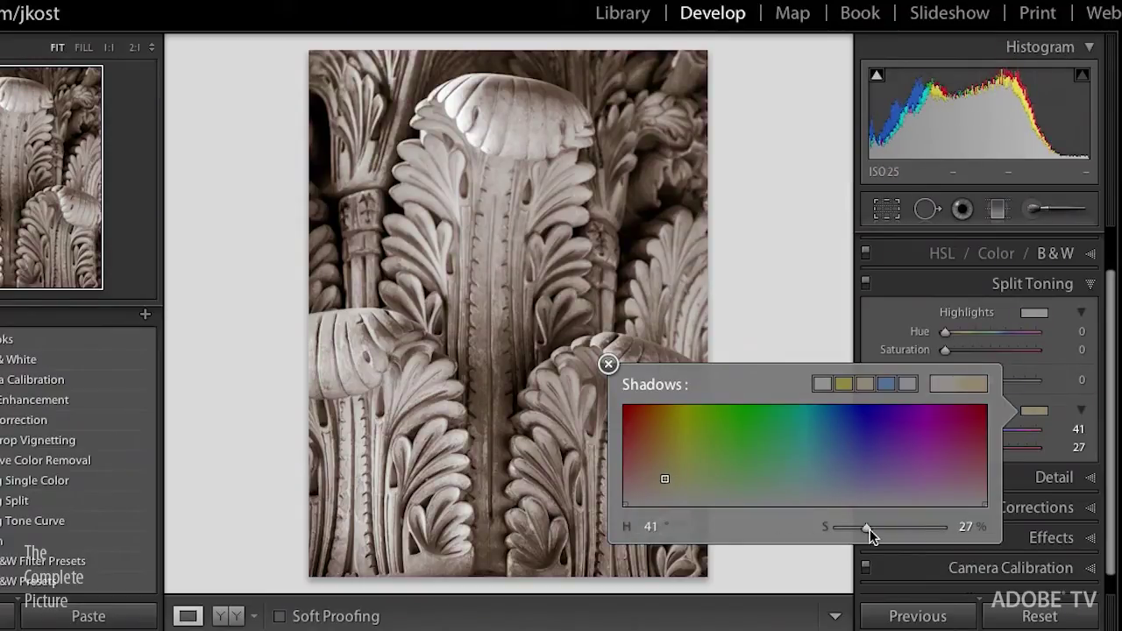
{"action": "mouse_move", "coordinate": [869, 530]}
{"action": "left_mouse_down"}
{"action": "mouse_move", "coordinate": [883, 528]}
{"action": "mouse_move", "coordinate": [866, 527]}
{"action": "left_mouse_up"}
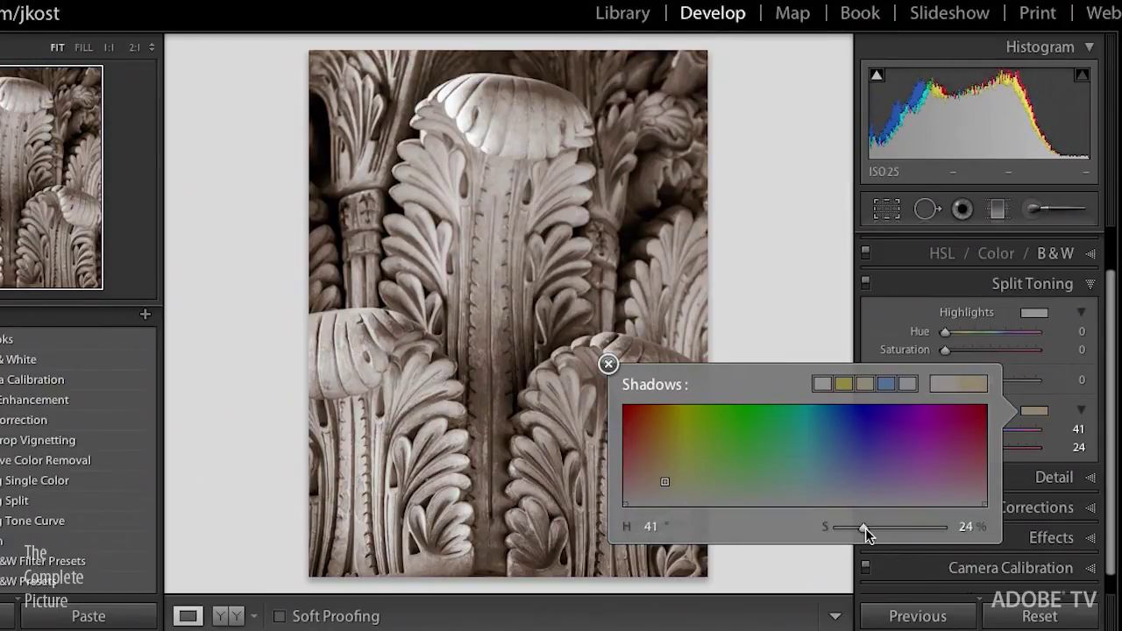
- Reset the shadow tint to neutral and tint the highlights at Hue 69, Saturation 35
{"action": "left_click", "coordinate": [609, 364]}
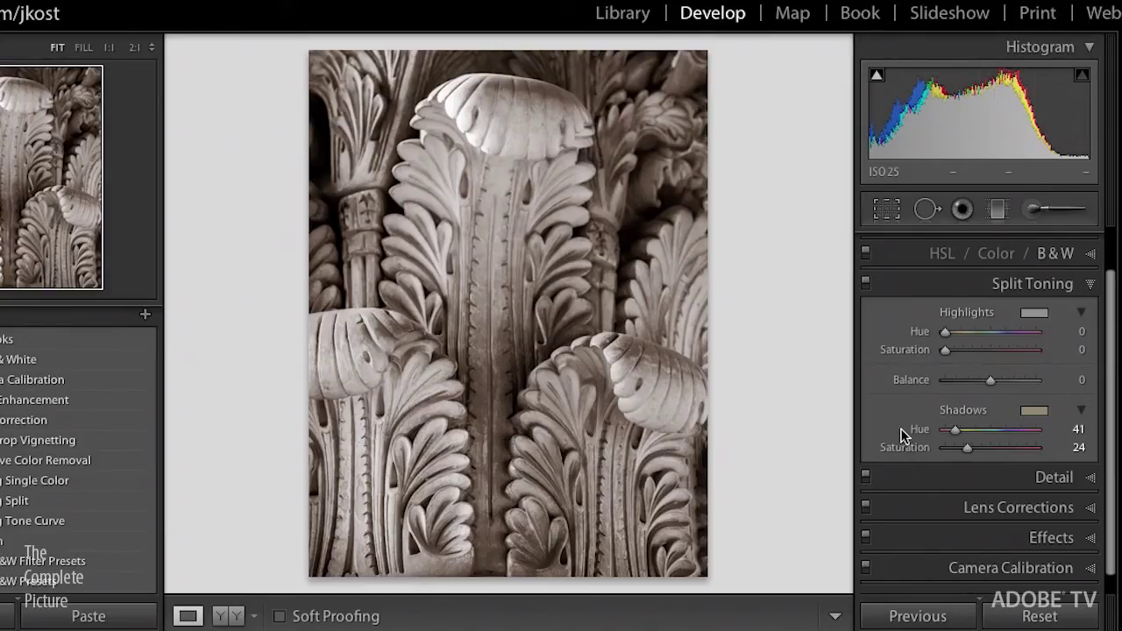
{"action": "double_click", "coordinate": [964, 410]}
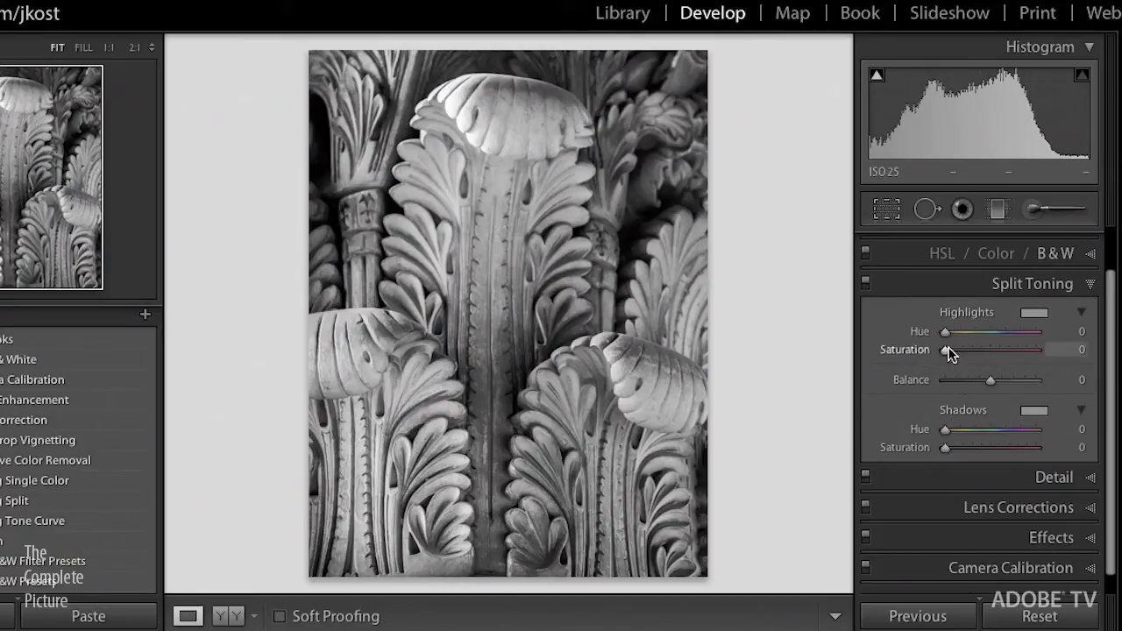
{"action": "key", "text": "alt"}
{"action": "left_click_drag", "start_coordinate": [946, 332], "coordinate": [973, 352]}
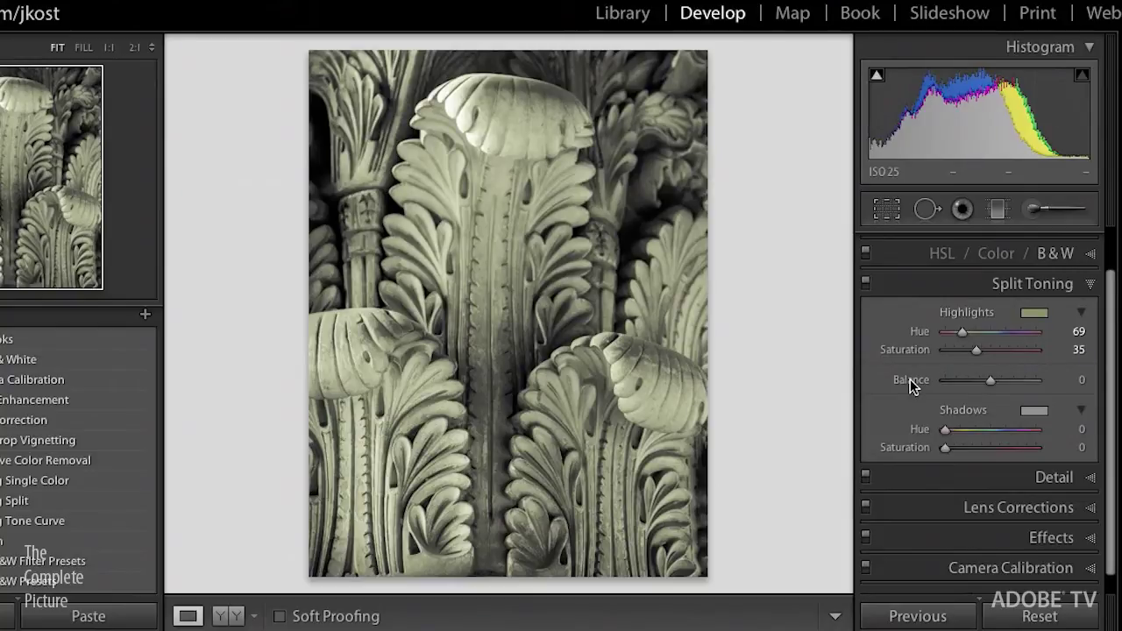
- Reset the highlights, then set Shadows Hue 29, Saturation 65 and Balance +67
{"action": "double_click", "coordinate": [960, 313]}
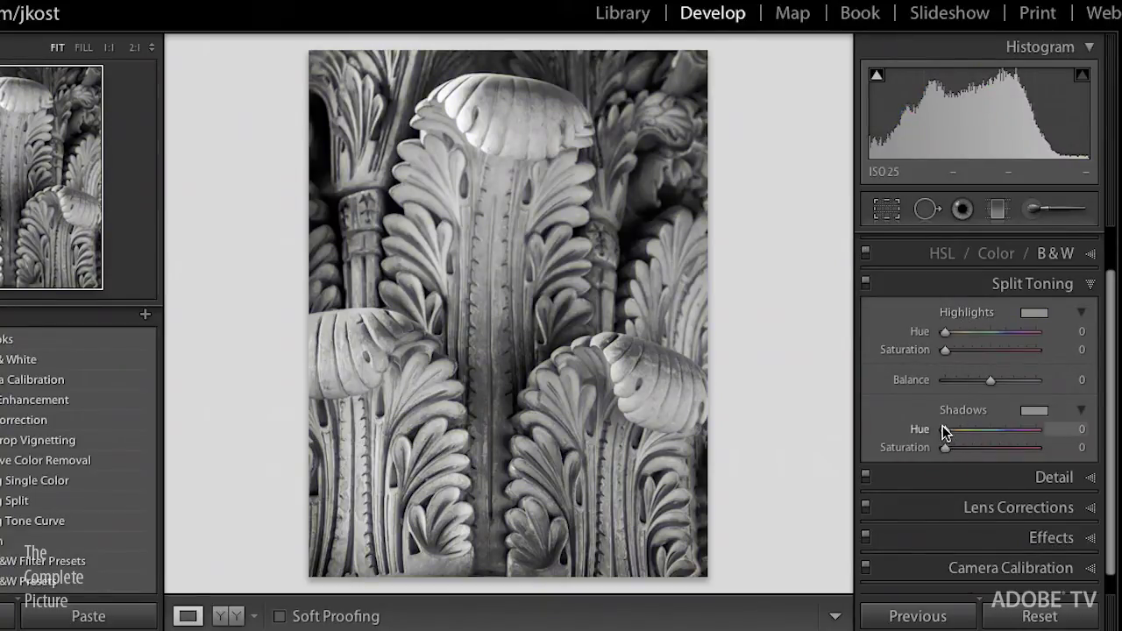
{"action": "left_click_drag", "start_coordinate": [946, 431], "coordinate": [1004, 447]}
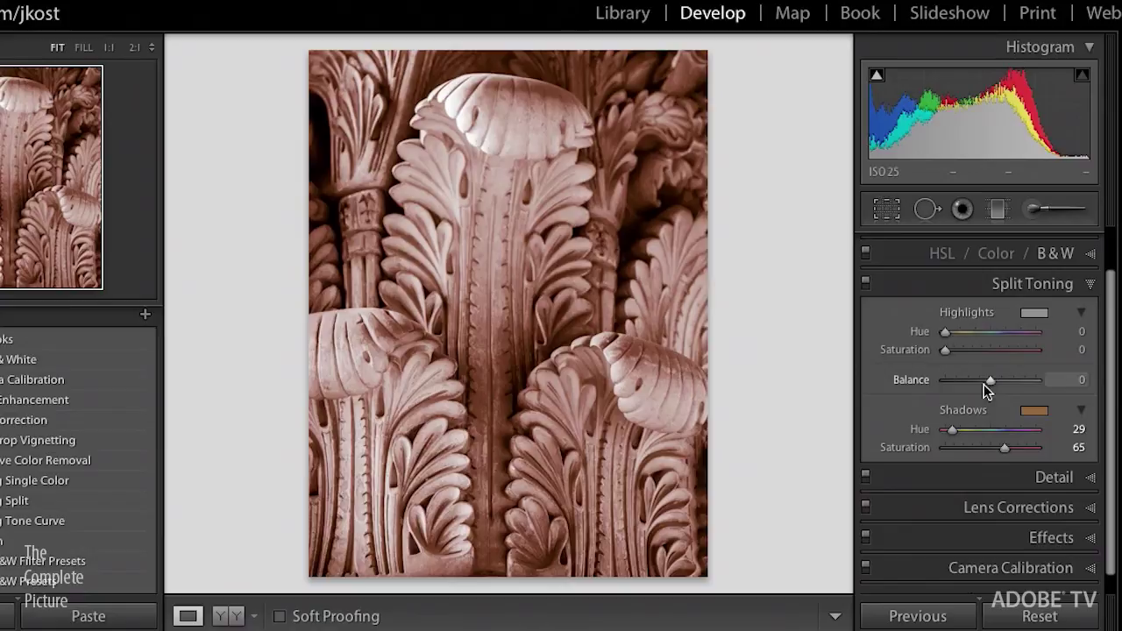
{"action": "left_click_drag", "start_coordinate": [990, 382], "coordinate": [1019, 382]}
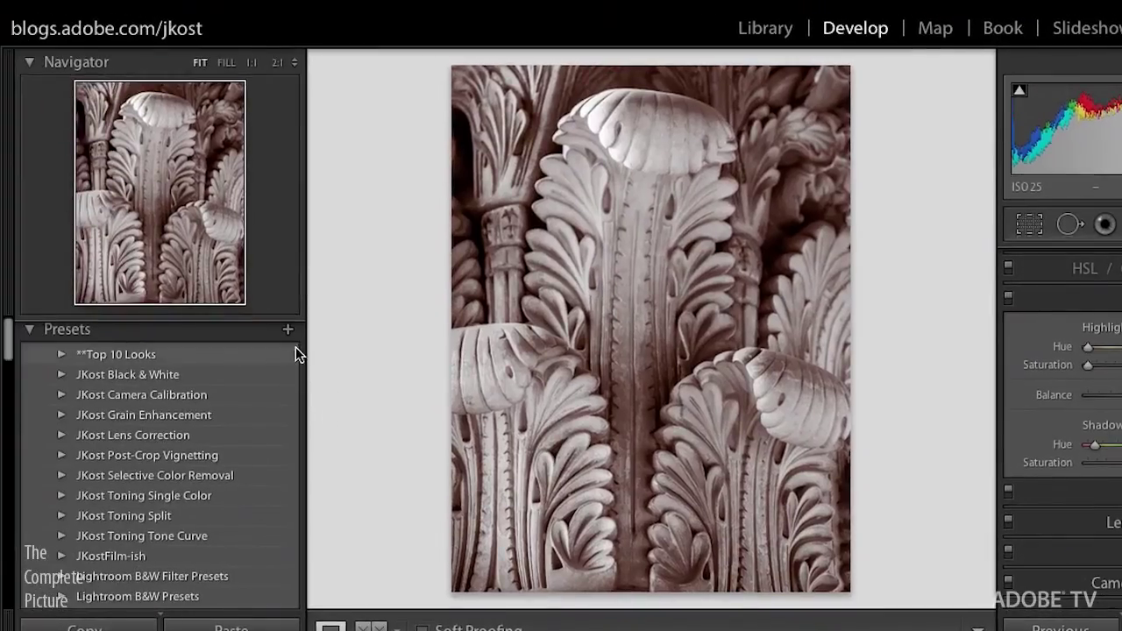
- Create a develop preset 'Sepia in Shadows' saving only Split Toning and Process Version
{"action": "left_click", "coordinate": [288, 330]}
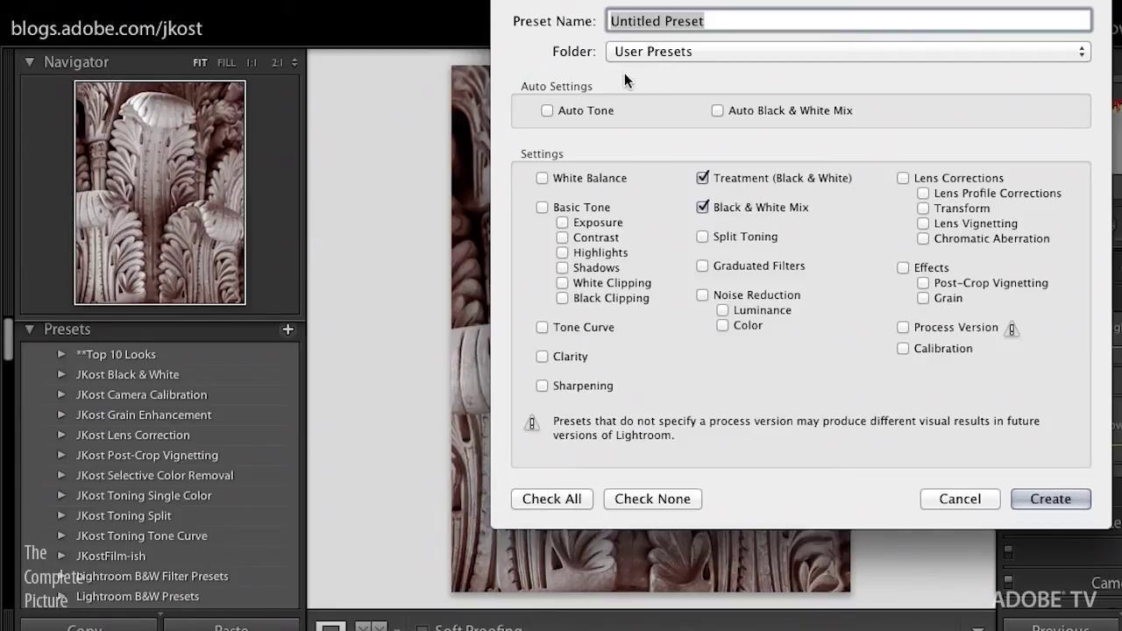
{"action": "type", "text": "Sepia "}
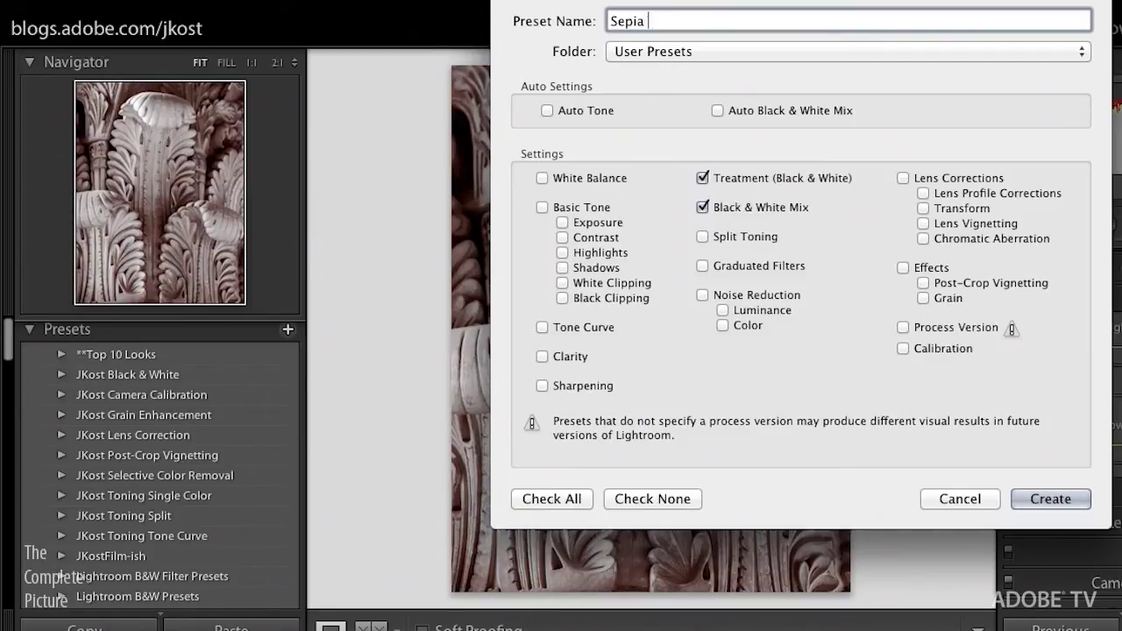
{"action": "type", "text": "in Shadows"}
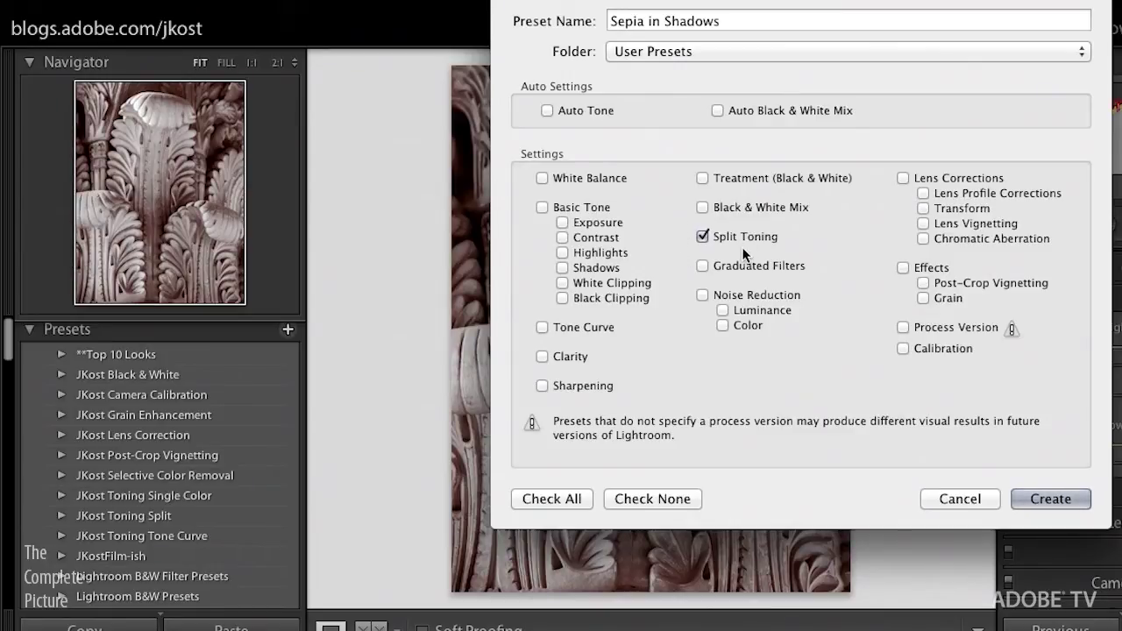
{"action": "left_click", "coordinate": [903, 329]}
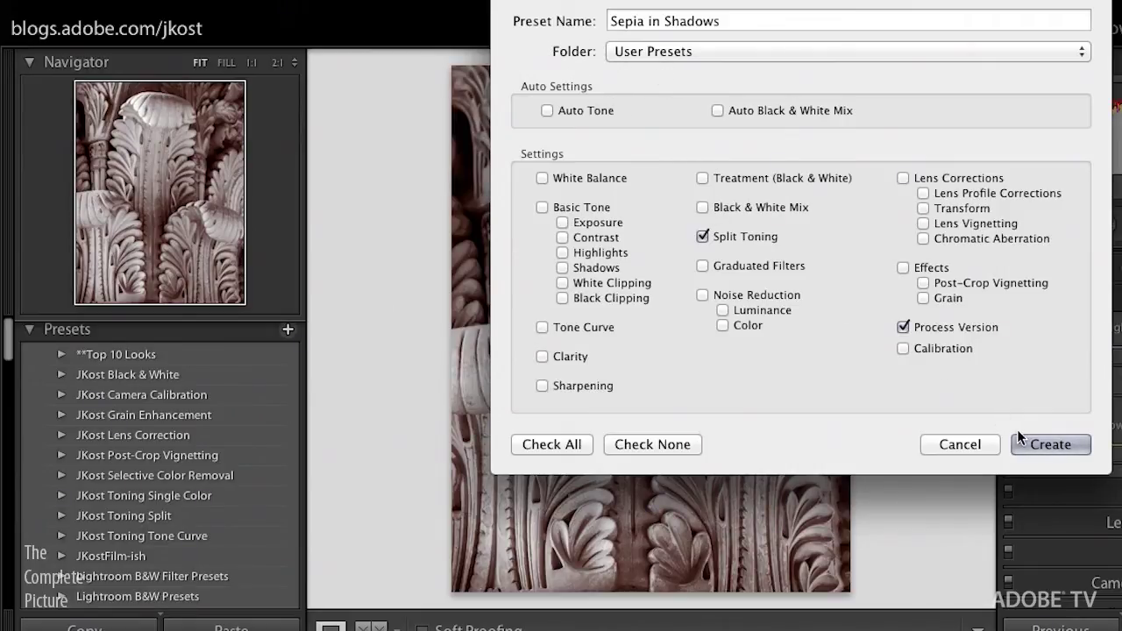
{"action": "left_click", "coordinate": [1048, 443]}
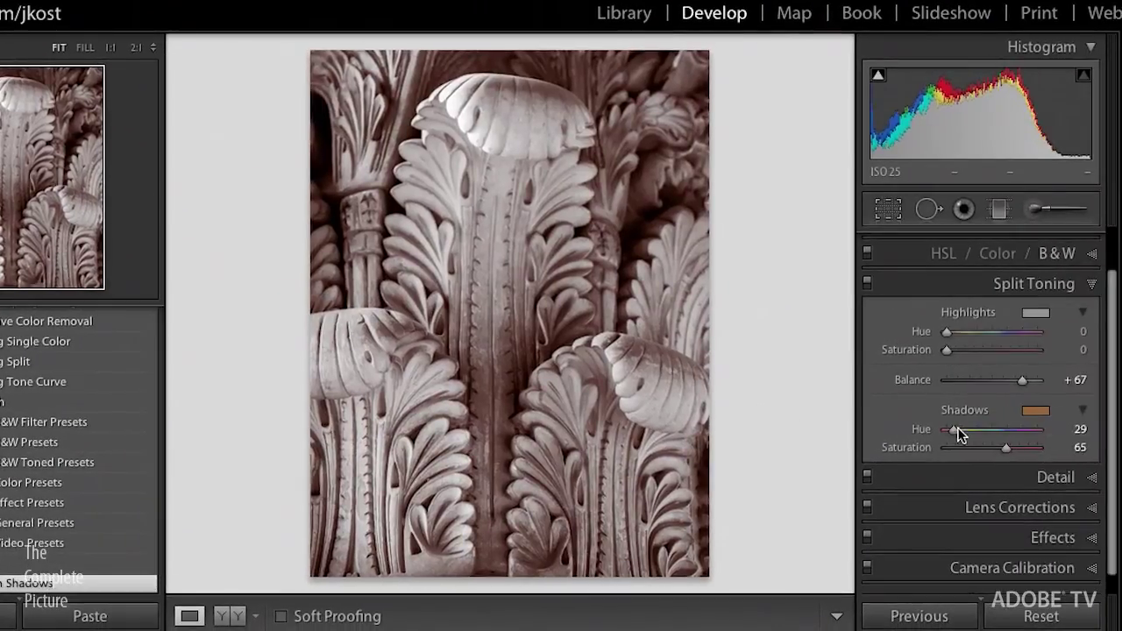
{"action": "left_click_drag", "start_coordinate": [1094, 444], "coordinate": [1106, 446]}
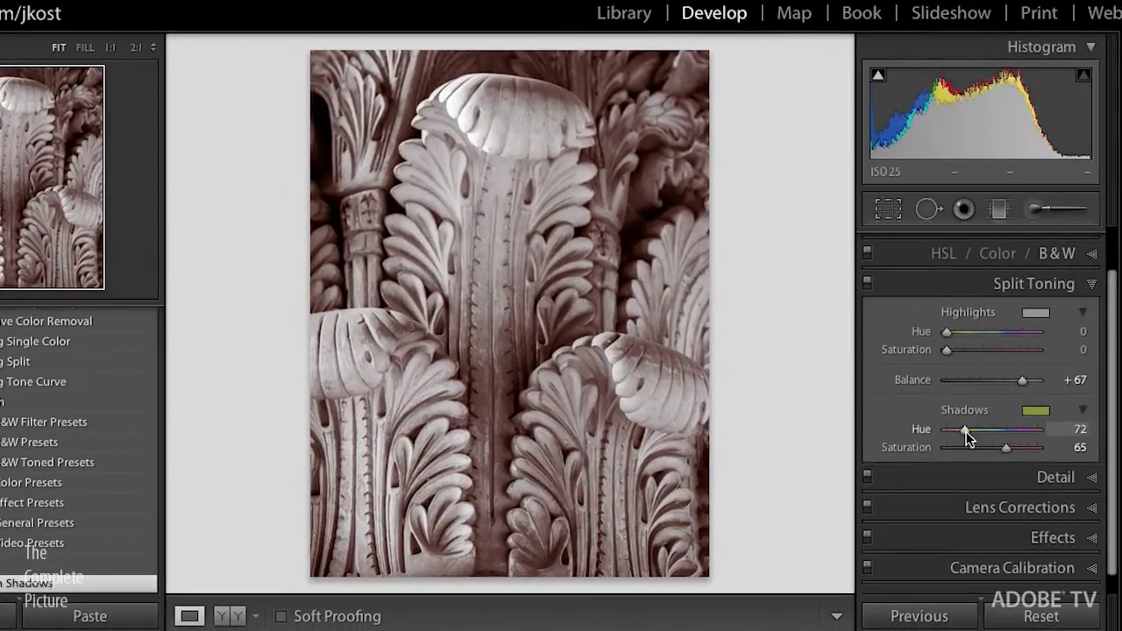
{"action": "left_click_drag", "start_coordinate": [966, 431], "coordinate": [994, 429]}
{"action": "left_click_drag", "start_coordinate": [1024, 384], "coordinate": [991, 384]}
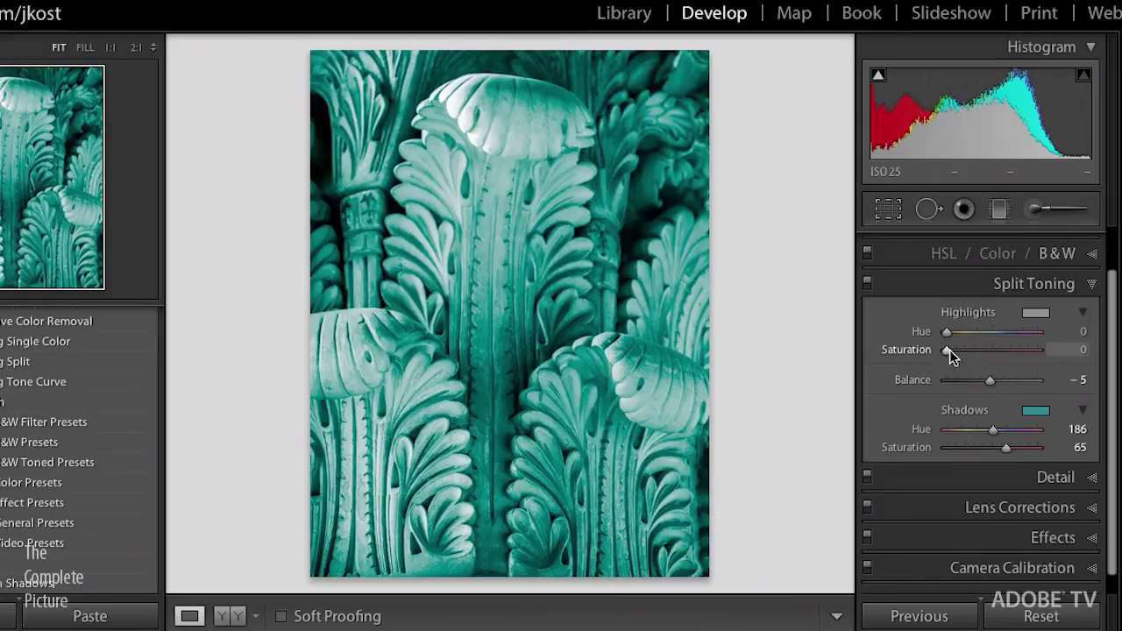
{"action": "left_click_drag", "start_coordinate": [947, 350], "coordinate": [994, 332]}
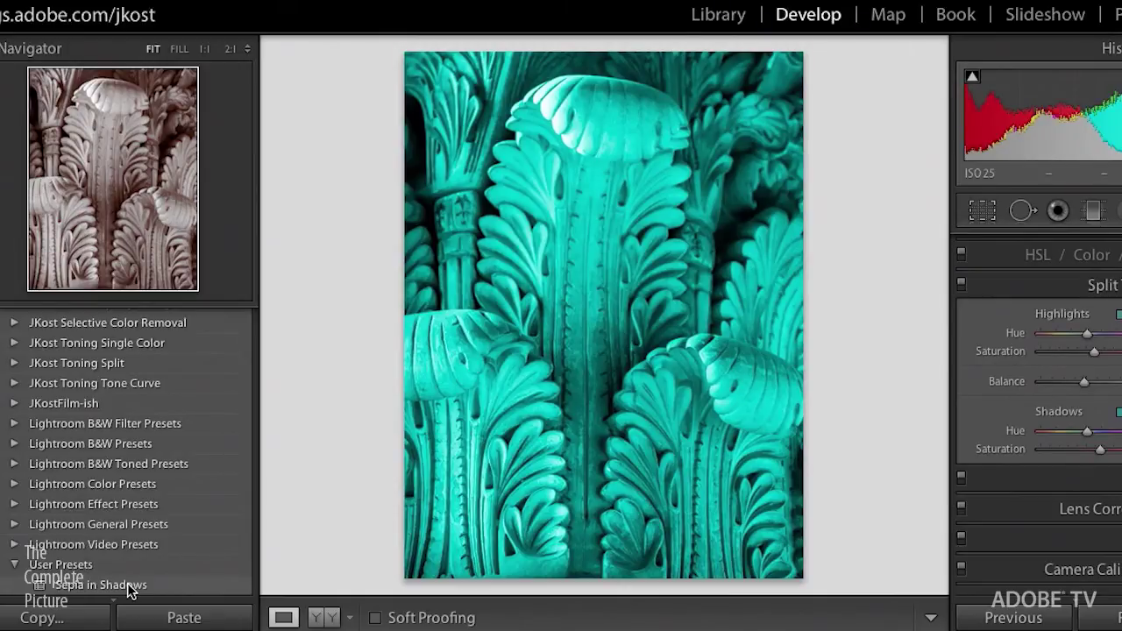
{"action": "left_click", "coordinate": [127, 586]}
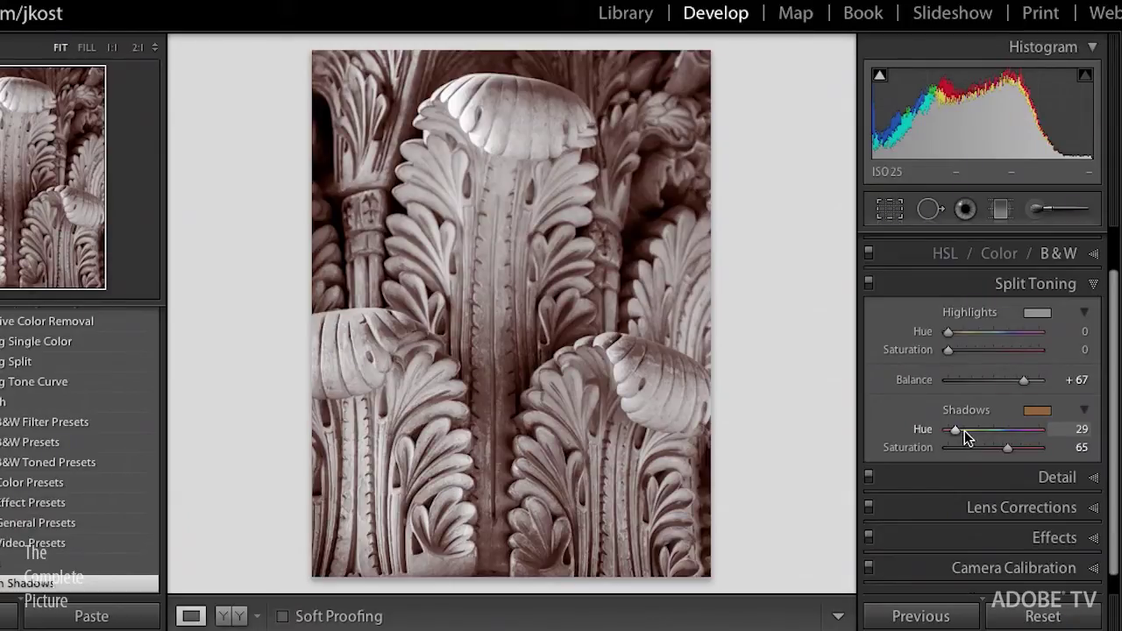
- Set Highlights Hue 45, Saturation 40, Shadows Hue 25, Saturation 20, and Balance −27
{"action": "left_click_drag", "start_coordinate": [955, 431], "coordinate": [952, 431]}
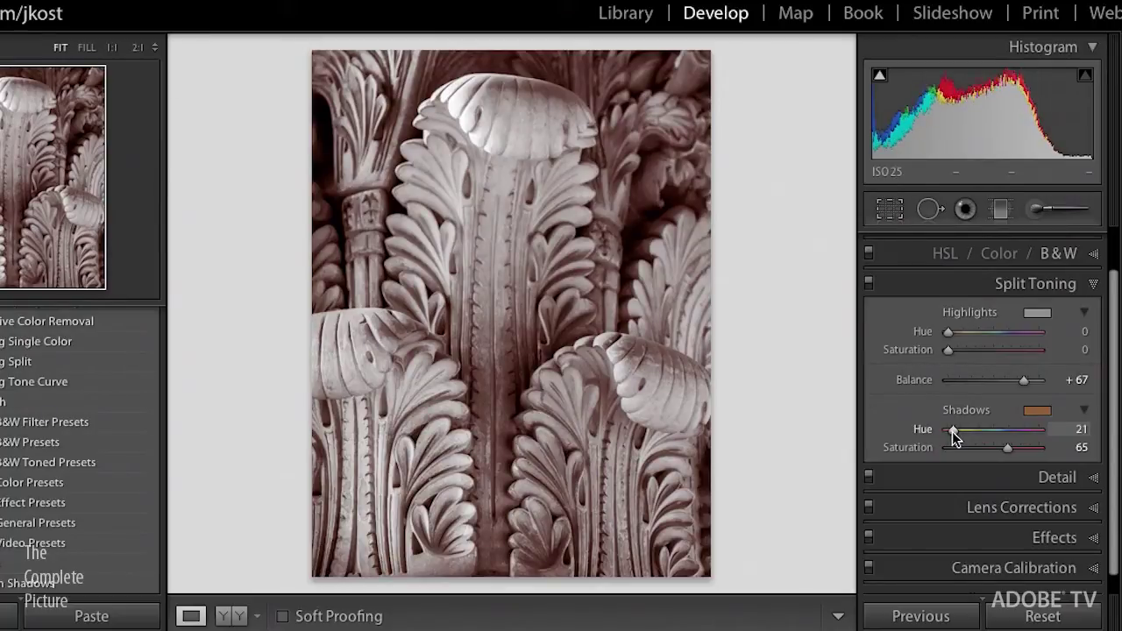
{"action": "left_click", "coordinate": [1078, 430]}
{"action": "type", "text": "25"}
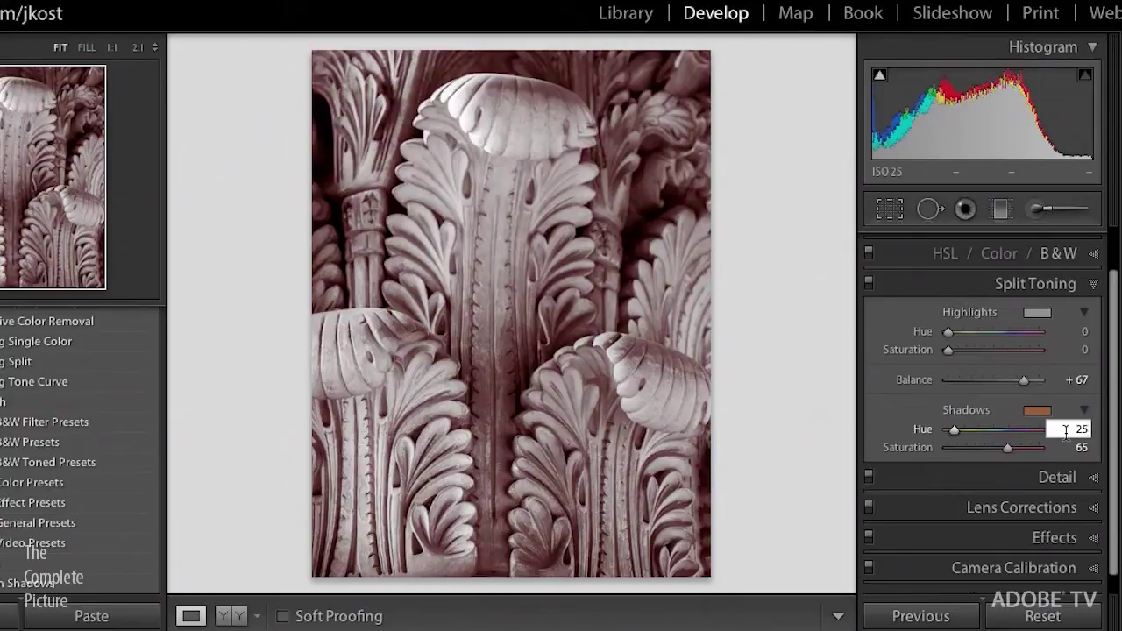
{"action": "left_click", "coordinate": [1078, 332]}
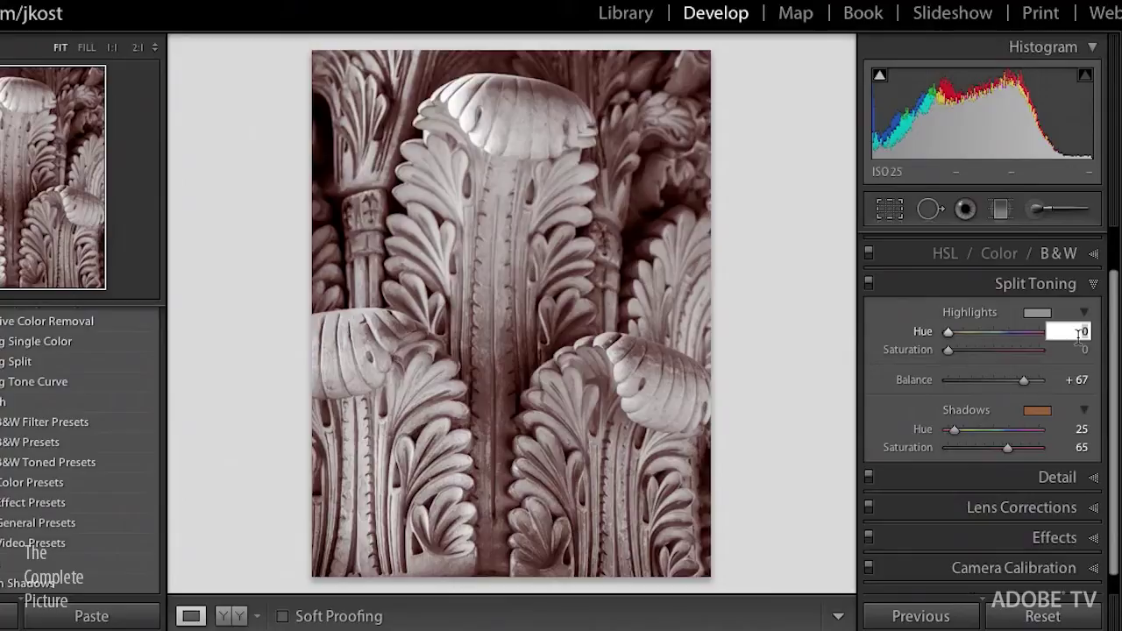
{"action": "type", "text": "45"}
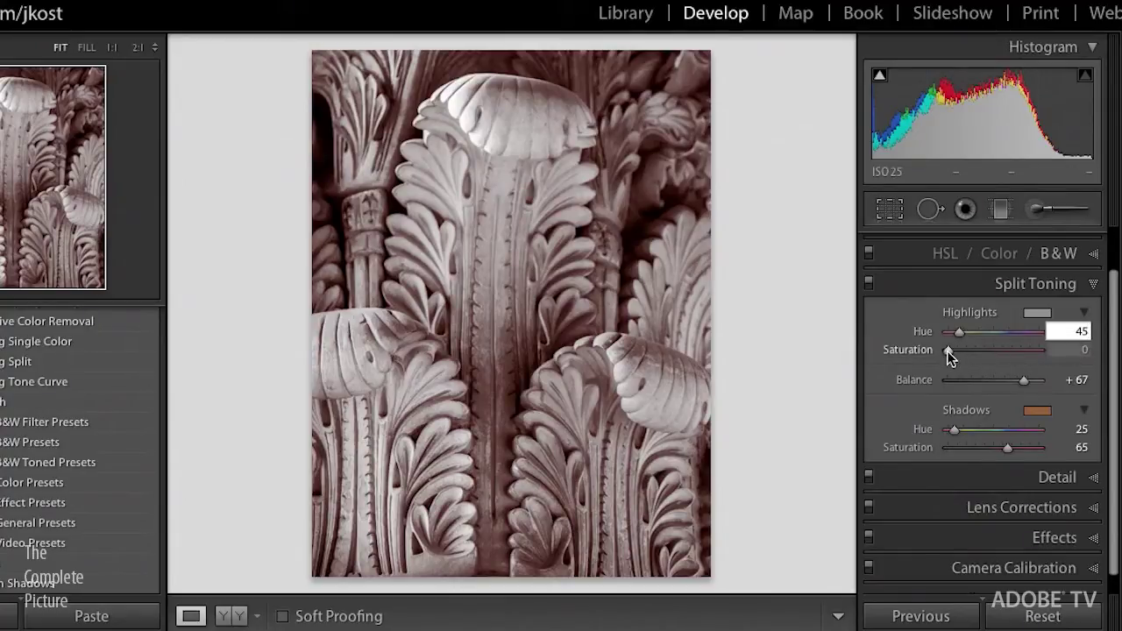
{"action": "left_click_drag", "start_coordinate": [946, 350], "coordinate": [982, 349]}
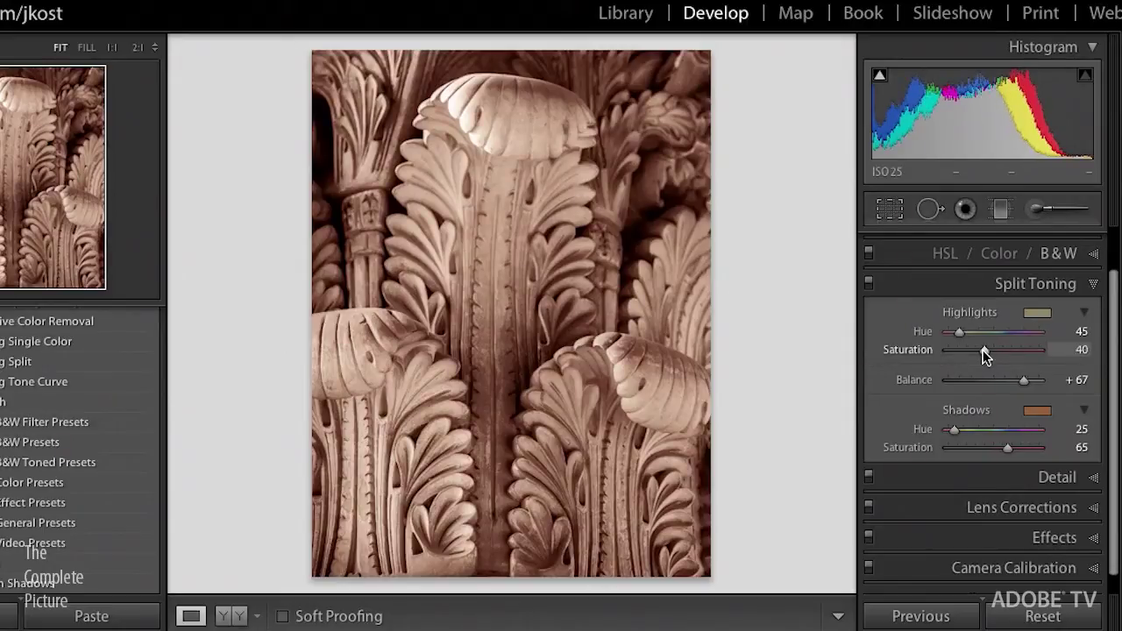
{"action": "left_click_drag", "start_coordinate": [1007, 448], "coordinate": [963, 450]}
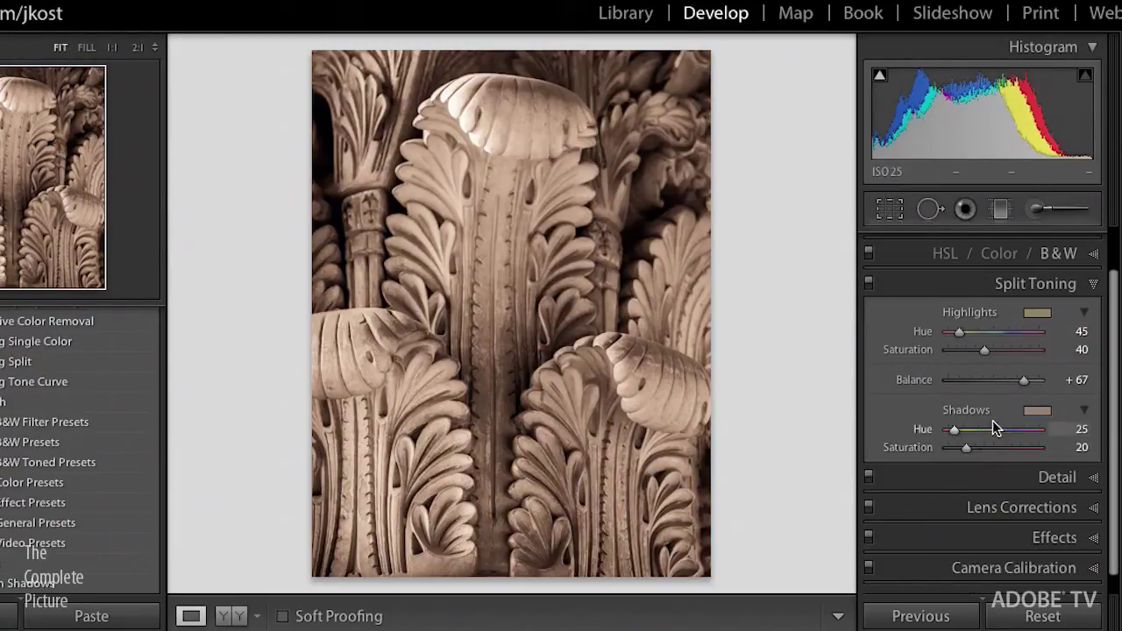
{"action": "left_click_drag", "start_coordinate": [1024, 380], "coordinate": [983, 385]}
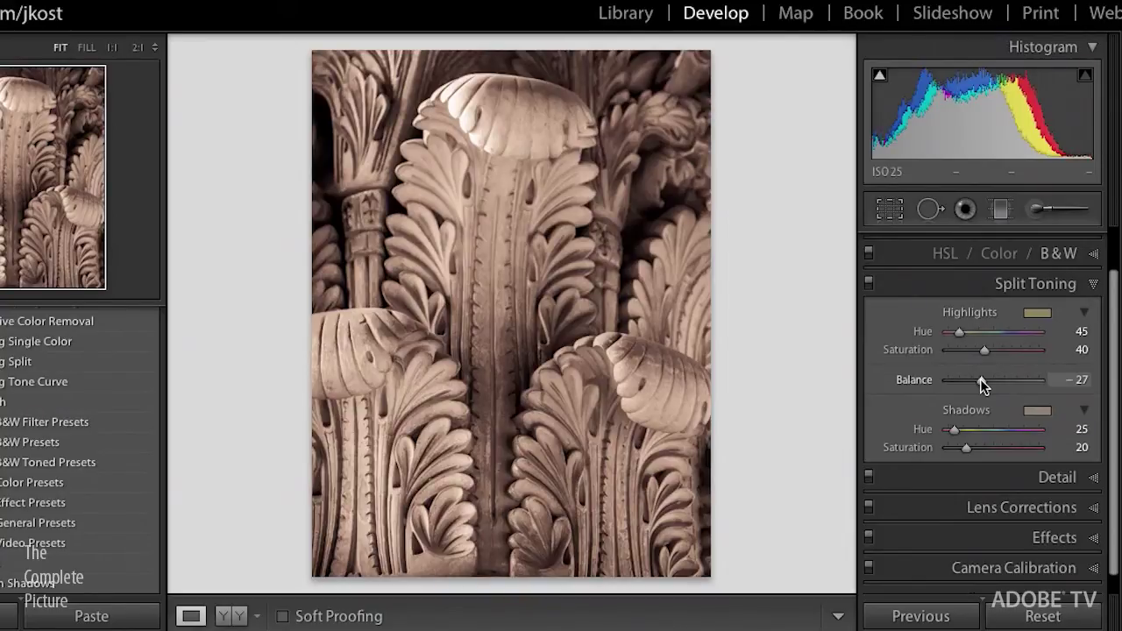
- Show the Before & After view and apply the Antique HL 60H 25S B-90 preset
{"action": "key", "text": "y"}
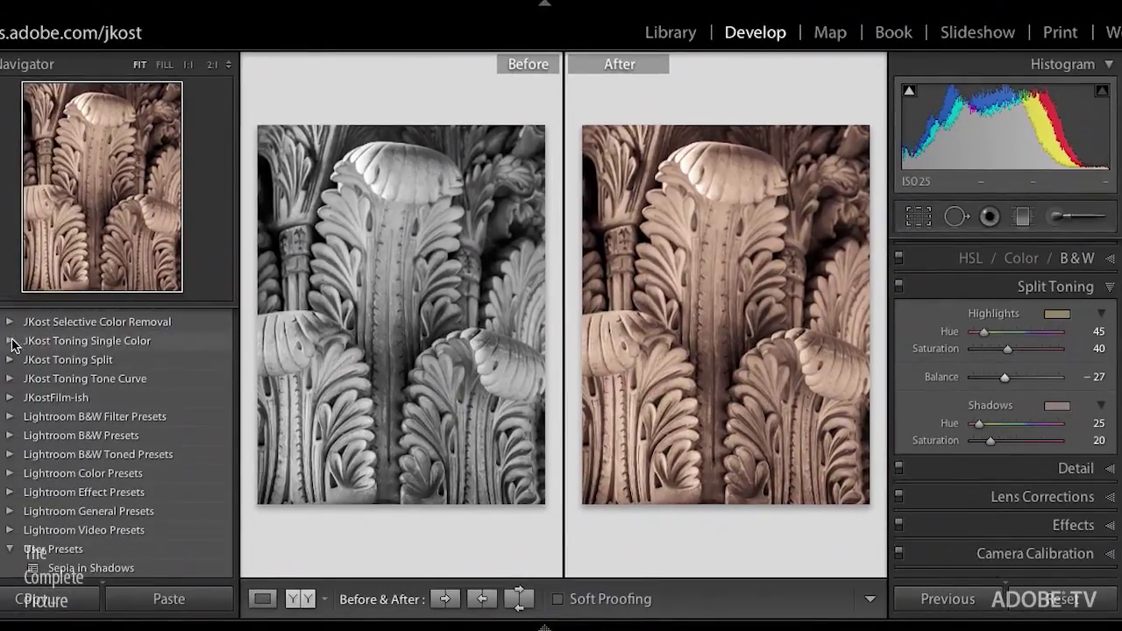
{"action": "left_click", "coordinate": [10, 343]}
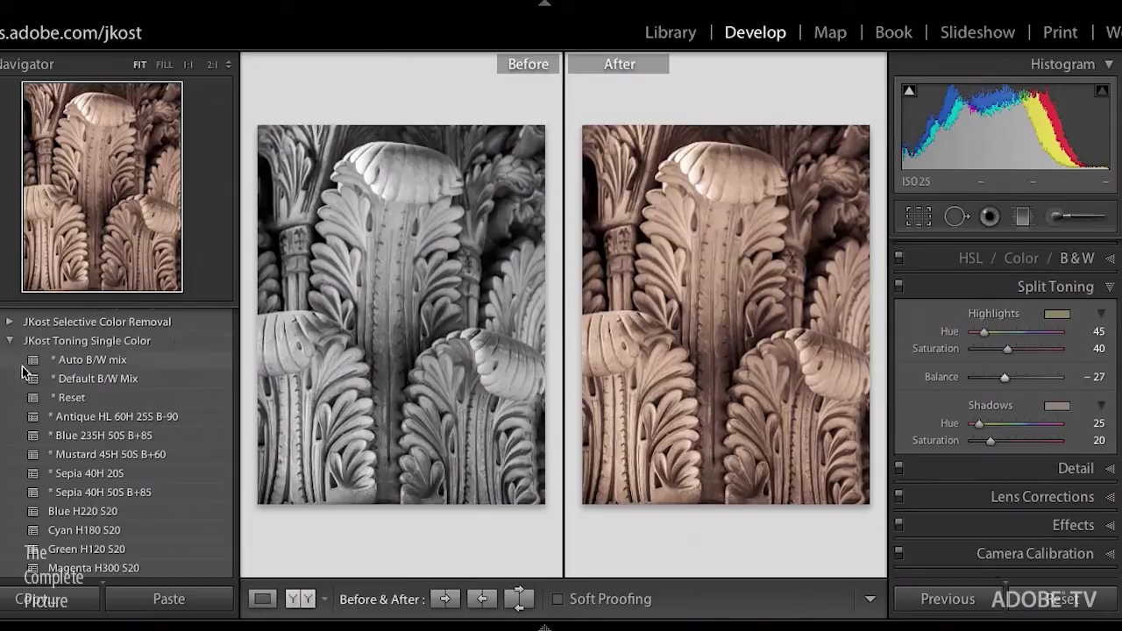
{"action": "left_click", "coordinate": [121, 419]}
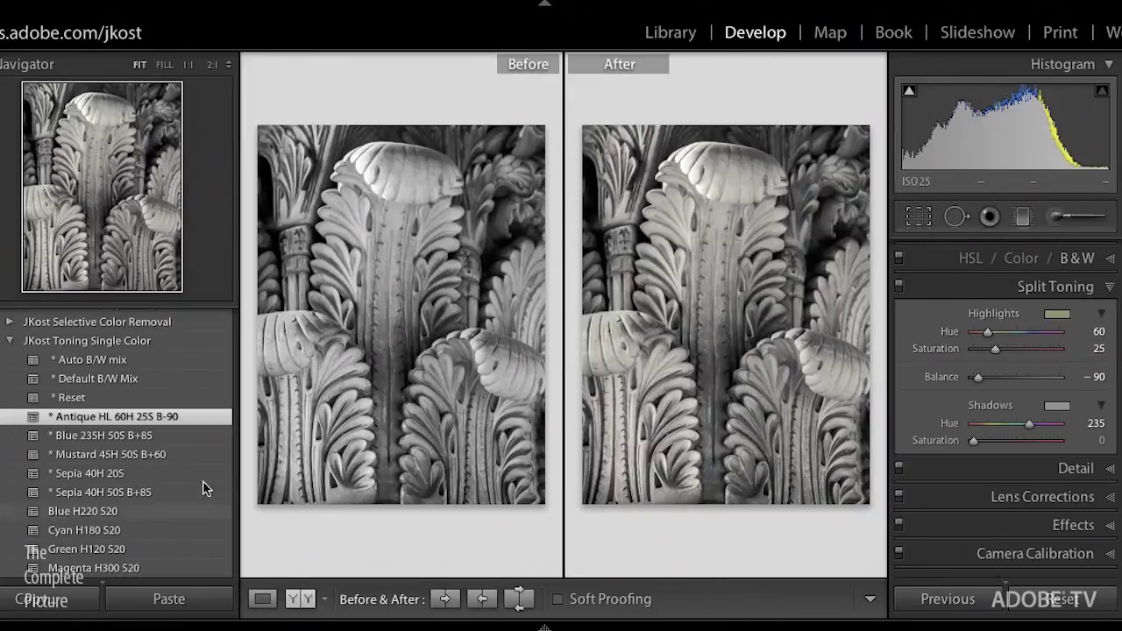
- Try the Blue 235H, Mustard 45H, both Sepia 40H, Blue H220, Cyan H180 and Green H120 presets
{"action": "left_click", "coordinate": [152, 435]}
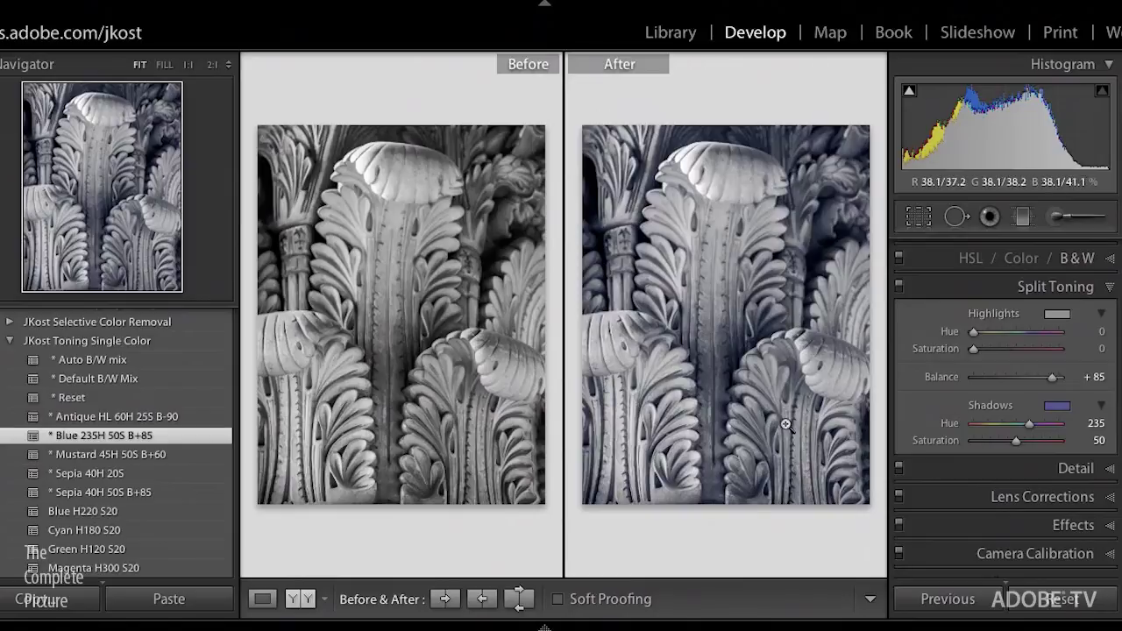
{"action": "left_click", "coordinate": [180, 462]}
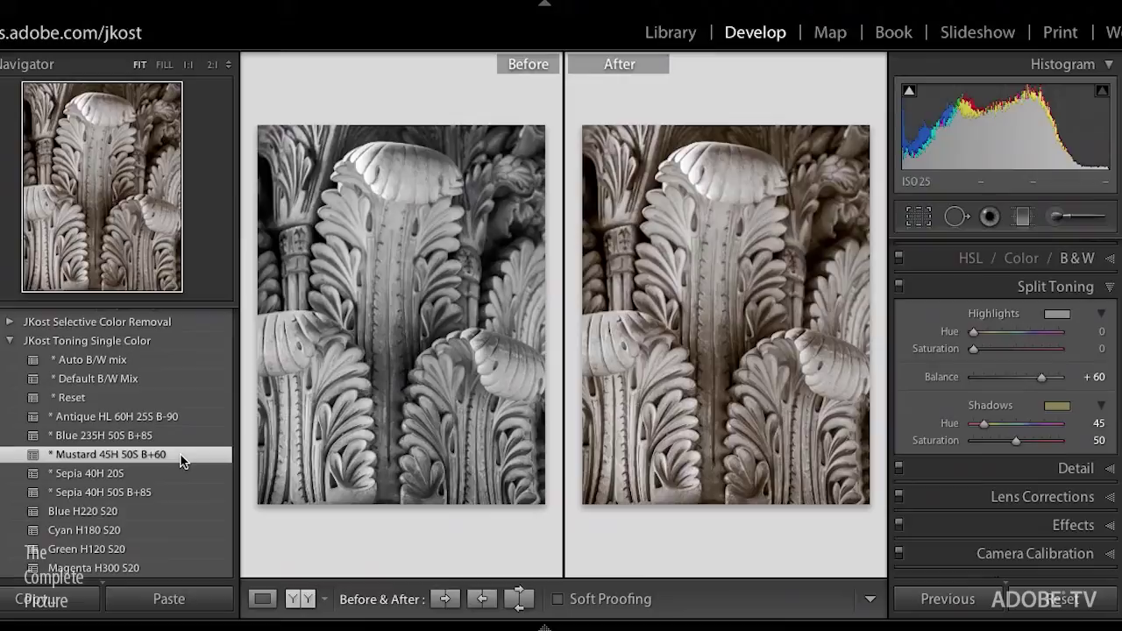
{"action": "left_click", "coordinate": [168, 473]}
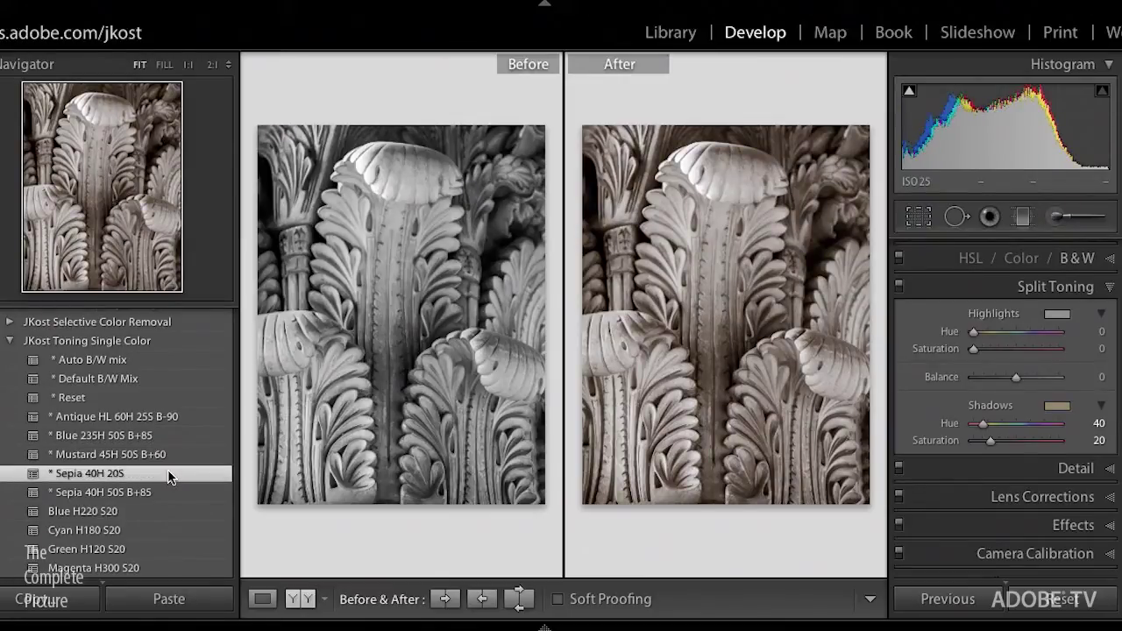
{"action": "left_click", "coordinate": [173, 492]}
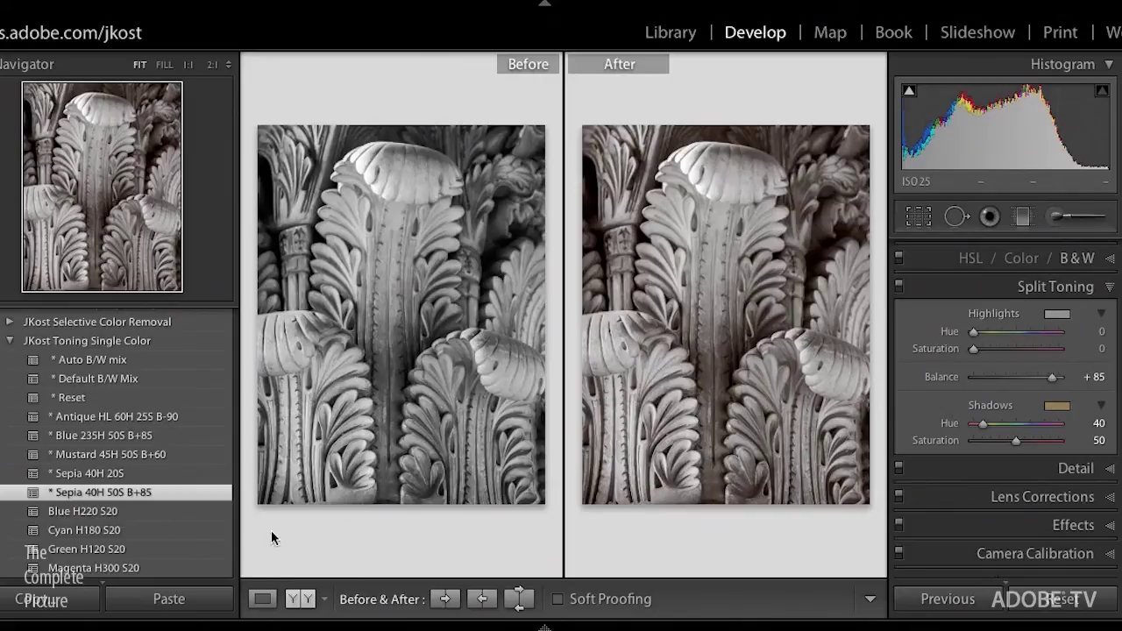
{"action": "left_click", "coordinate": [147, 517]}
{"action": "scroll", "coordinate": [147, 519], "scroll_direction": "down", "scroll_amount": 1}
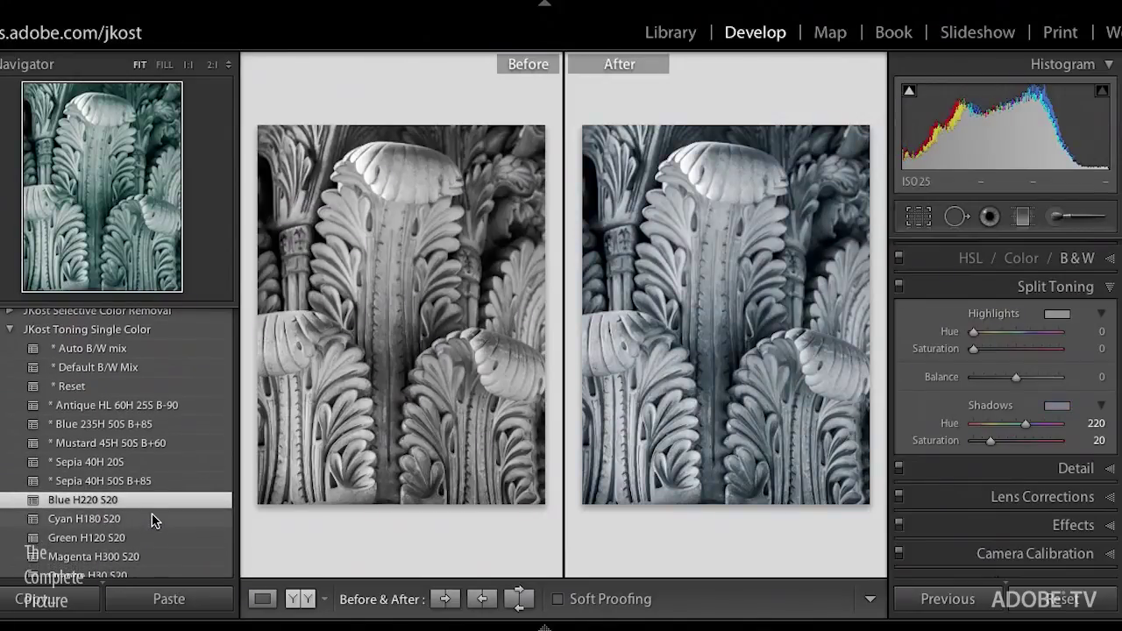
{"action": "left_click", "coordinate": [155, 521]}
{"action": "left_click", "coordinate": [158, 531]}
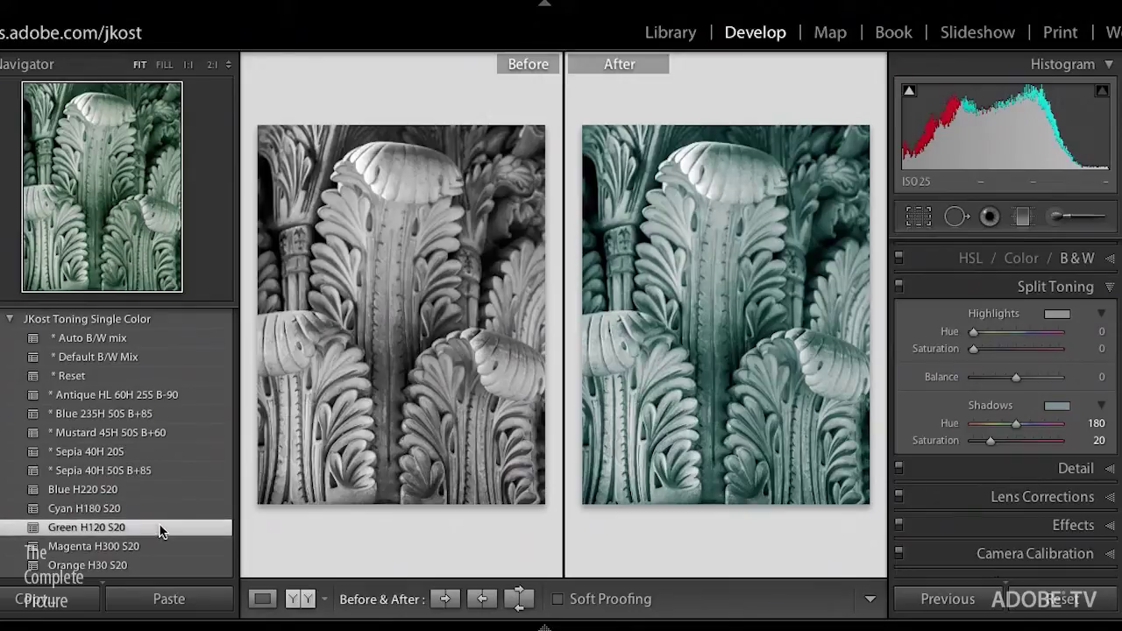
- Try the Magenta H300, Orange H30, Purple H270 and Red H0 presets, ending on Yellow H60 S20
{"action": "scroll", "coordinate": [160, 532], "scroll_direction": "down", "scroll_amount": 1}
{"action": "left_click", "coordinate": [166, 526]}
{"action": "scroll", "coordinate": [167, 528], "scroll_direction": "down", "scroll_amount": 1}
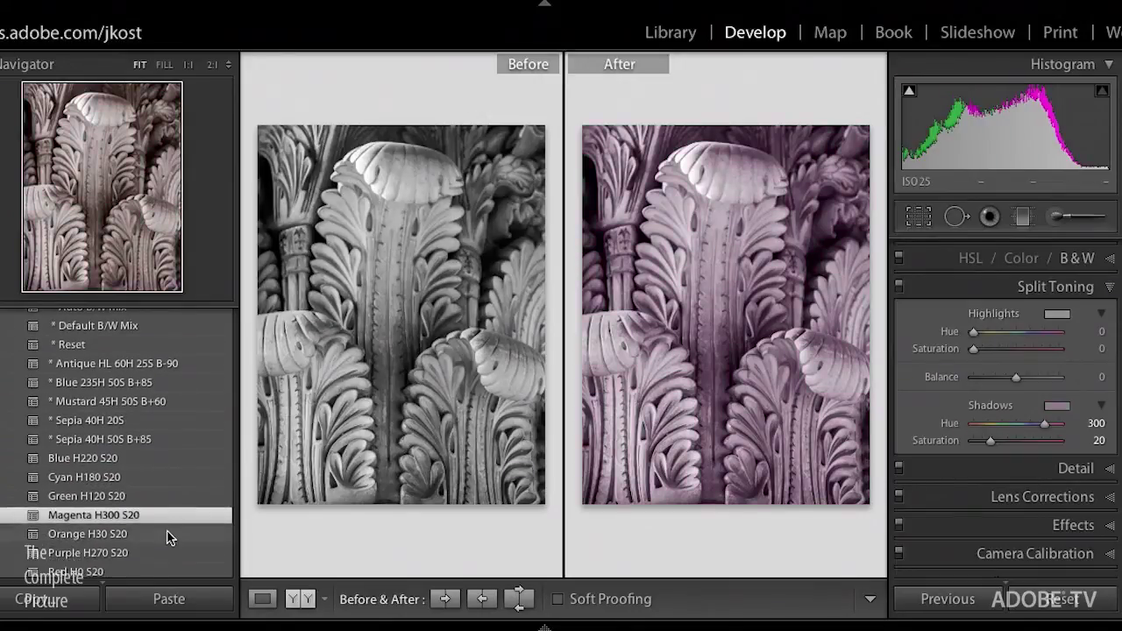
{"action": "left_click", "coordinate": [169, 533]}
{"action": "scroll", "coordinate": [169, 534], "scroll_direction": "down", "scroll_amount": 1}
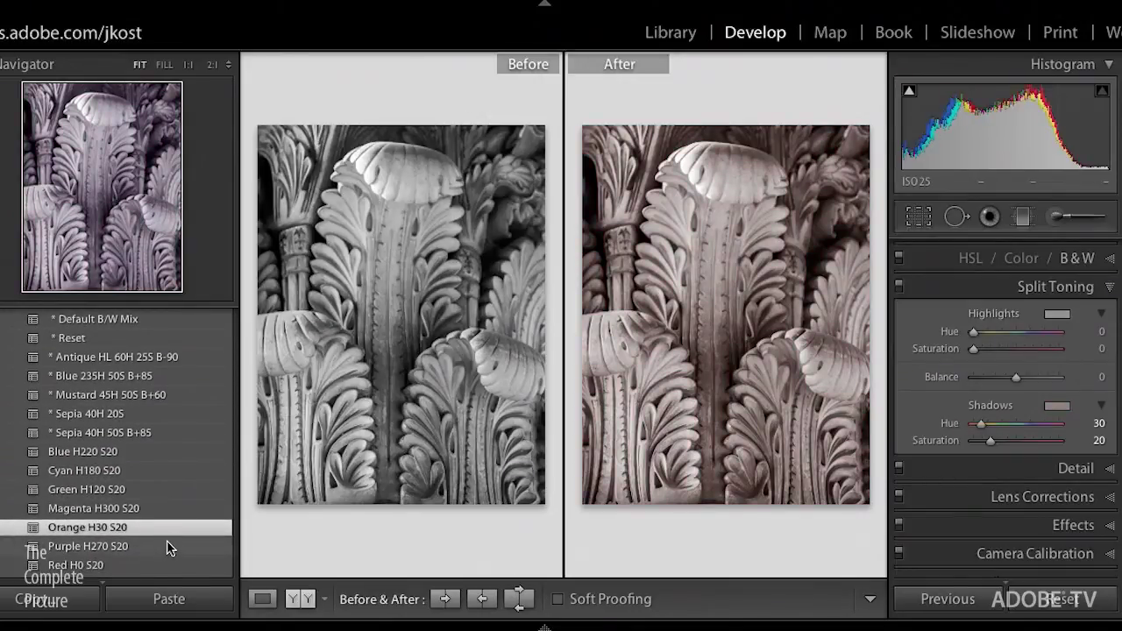
{"action": "left_click", "coordinate": [166, 546]}
{"action": "left_click", "coordinate": [162, 567]}
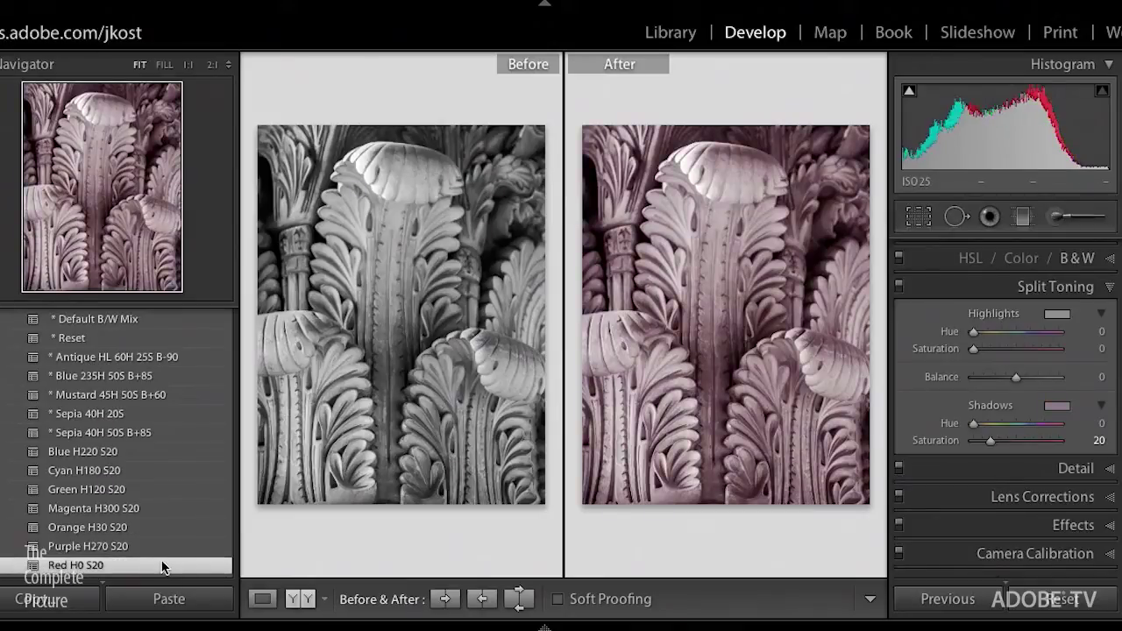
{"action": "scroll", "coordinate": [162, 565], "scroll_direction": "down", "scroll_amount": 2}
{"action": "left_click", "coordinate": [162, 554]}
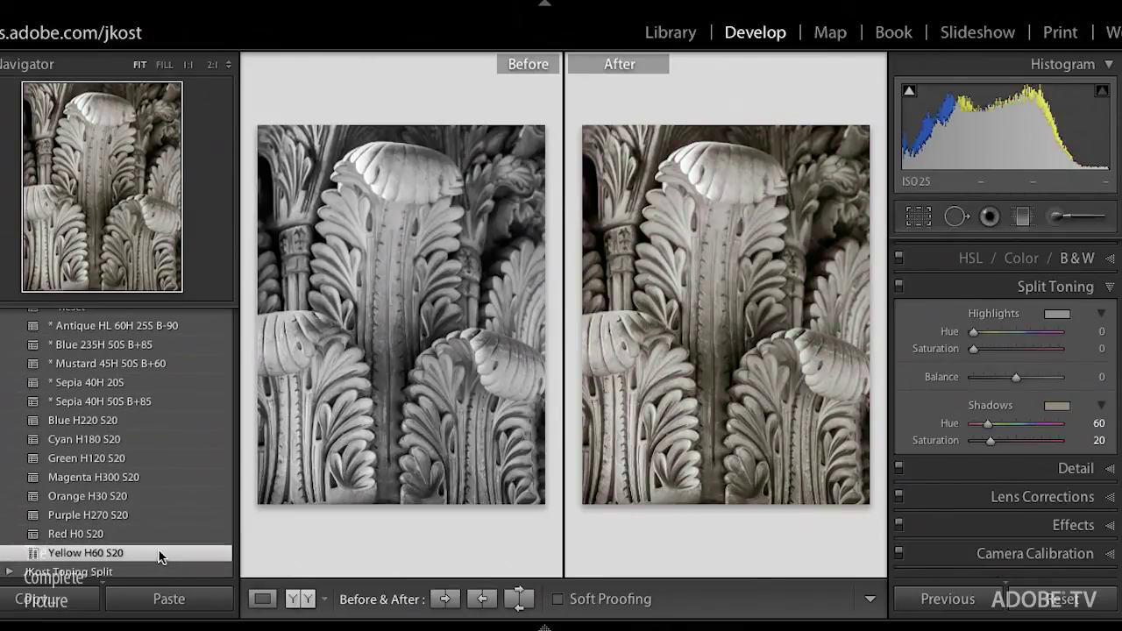
{"action": "scroll", "coordinate": [160, 558], "scroll_direction": "down", "scroll_amount": 4}
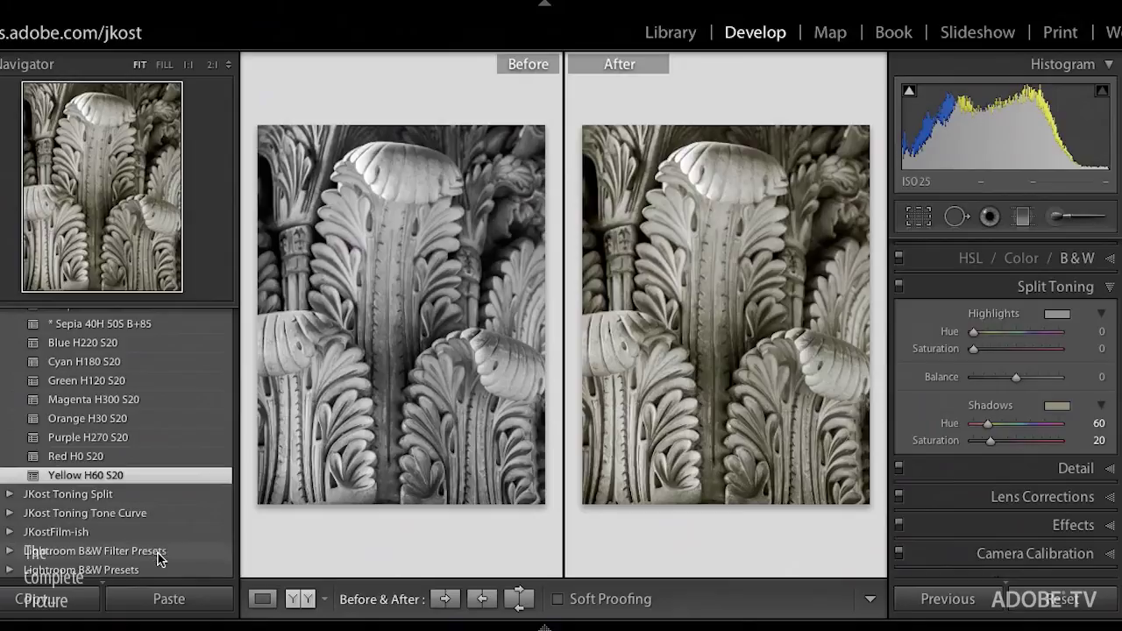
- Try the Coffee Stain, Cyan Yellow, Forest Horror, Orange Yellow and Red Cyan split-tone presets
{"action": "left_click", "coordinate": [10, 495]}
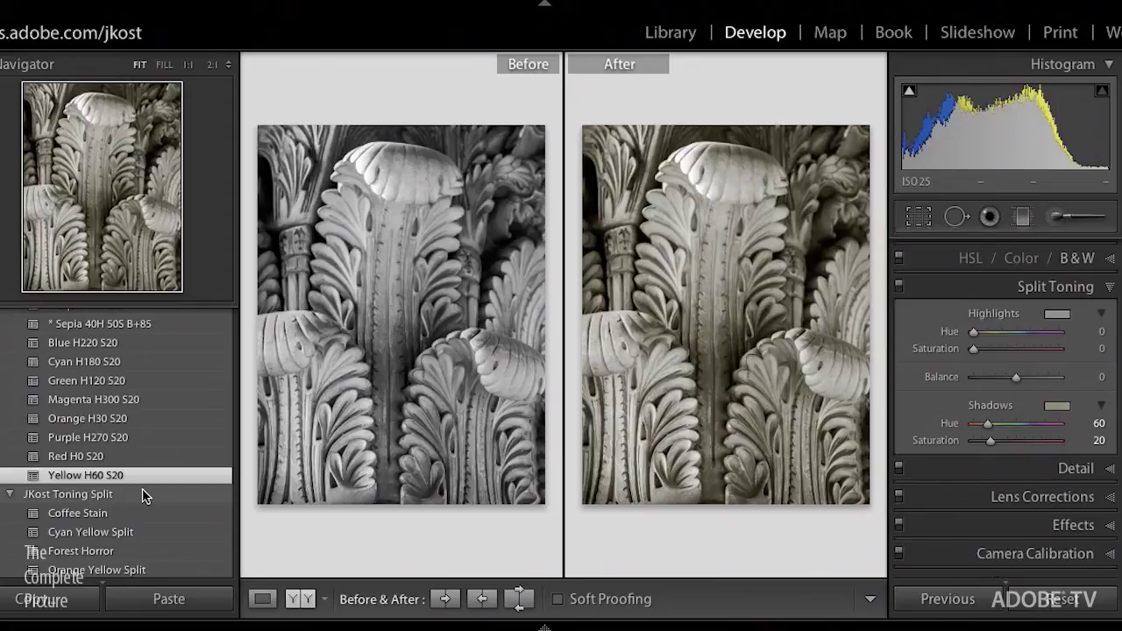
{"action": "scroll", "coordinate": [141, 495], "scroll_direction": "down", "scroll_amount": 5}
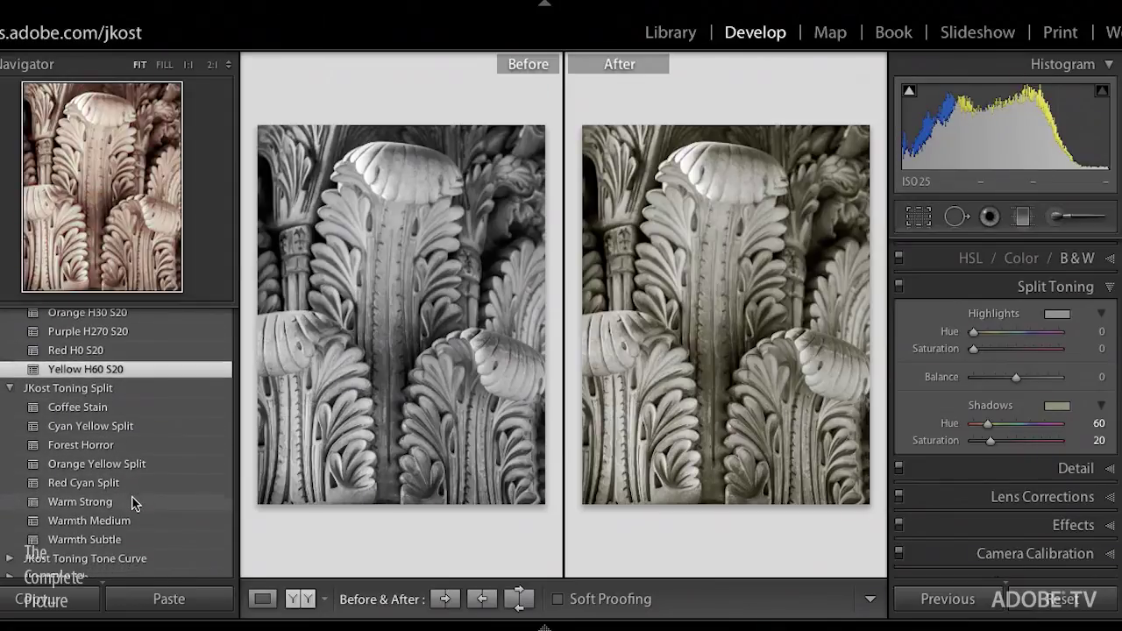
{"action": "left_click", "coordinate": [138, 409]}
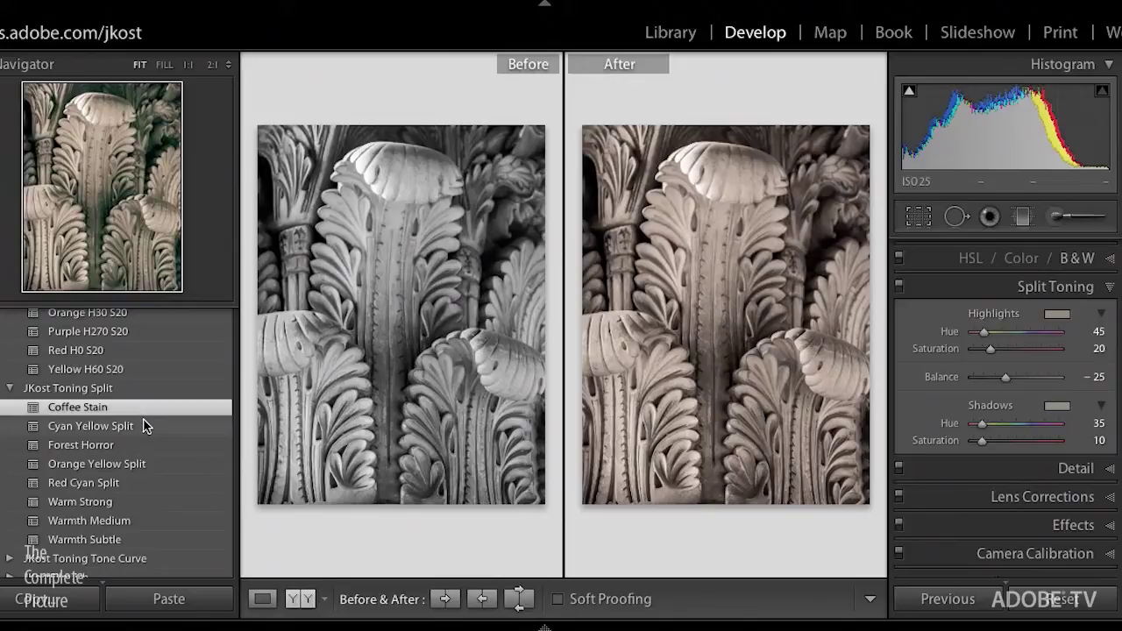
{"action": "left_click", "coordinate": [146, 426]}
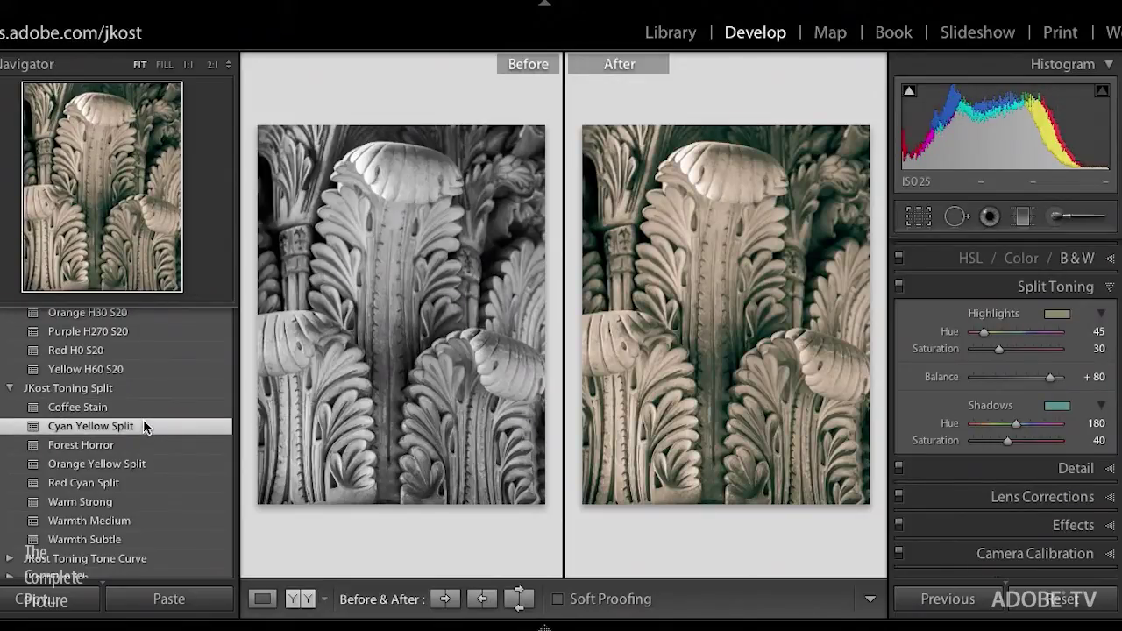
{"action": "left_click", "coordinate": [147, 447]}
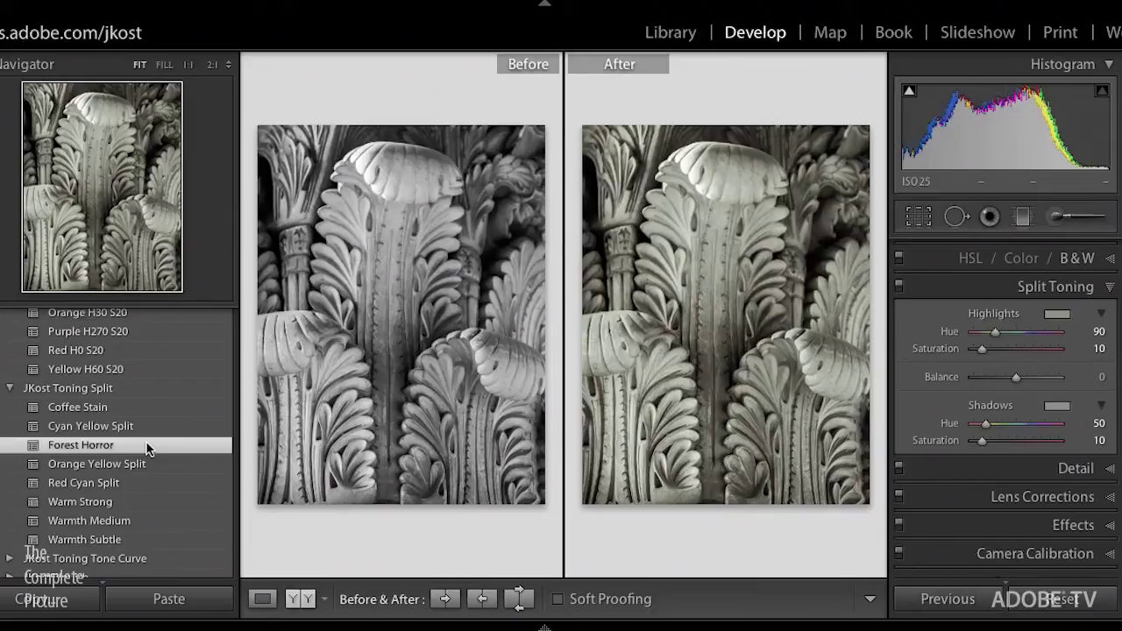
{"action": "left_click", "coordinate": [157, 466]}
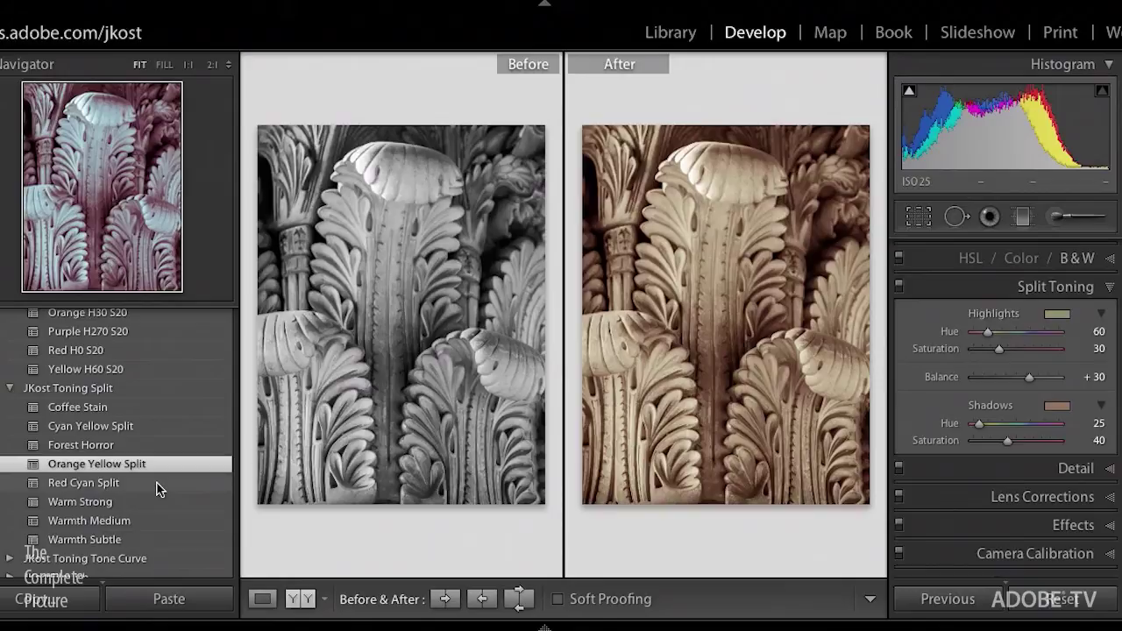
{"action": "left_click", "coordinate": [160, 484]}
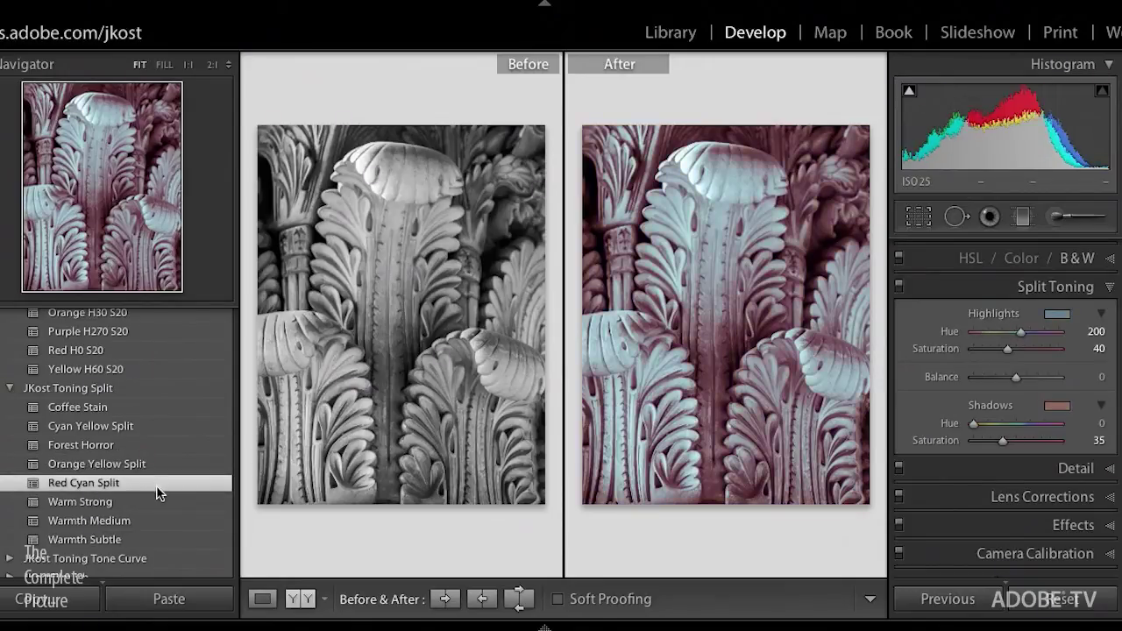
- Try the Warm Strong and Warmth Medium presets, finishing on Warmth Subtle
{"action": "left_click", "coordinate": [141, 502]}
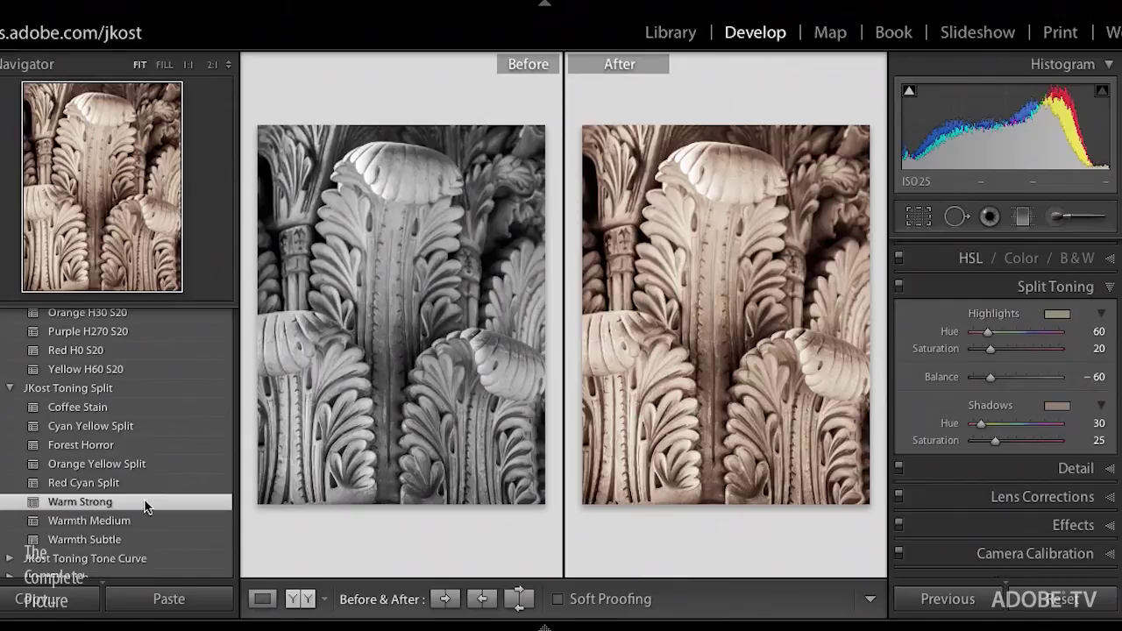
{"action": "left_click", "coordinate": [146, 518]}
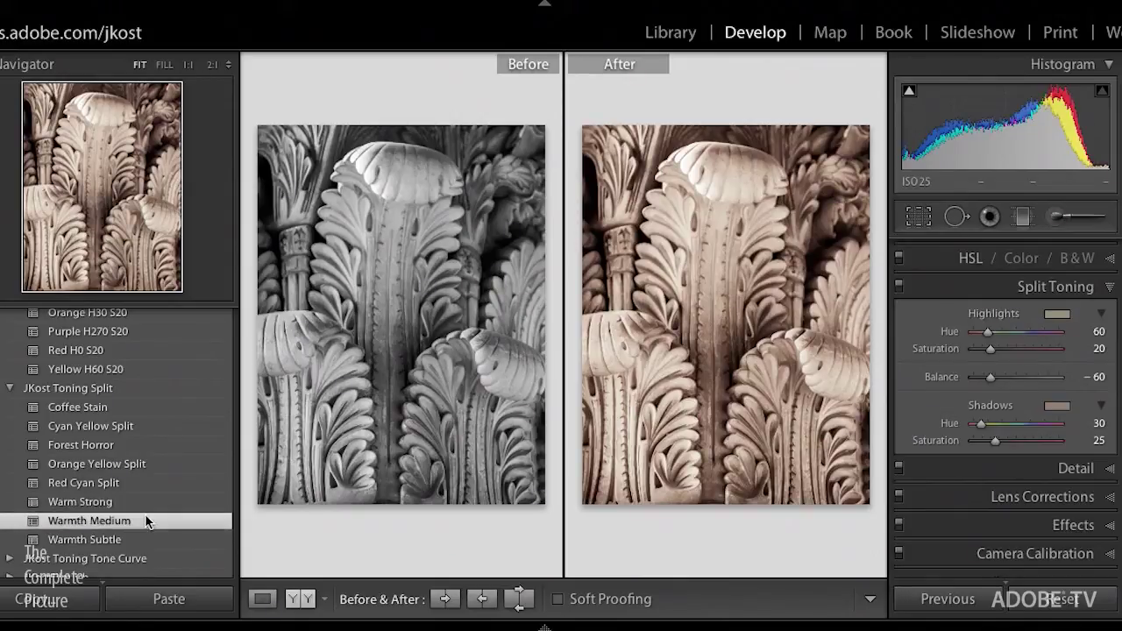
{"action": "left_click", "coordinate": [149, 541]}
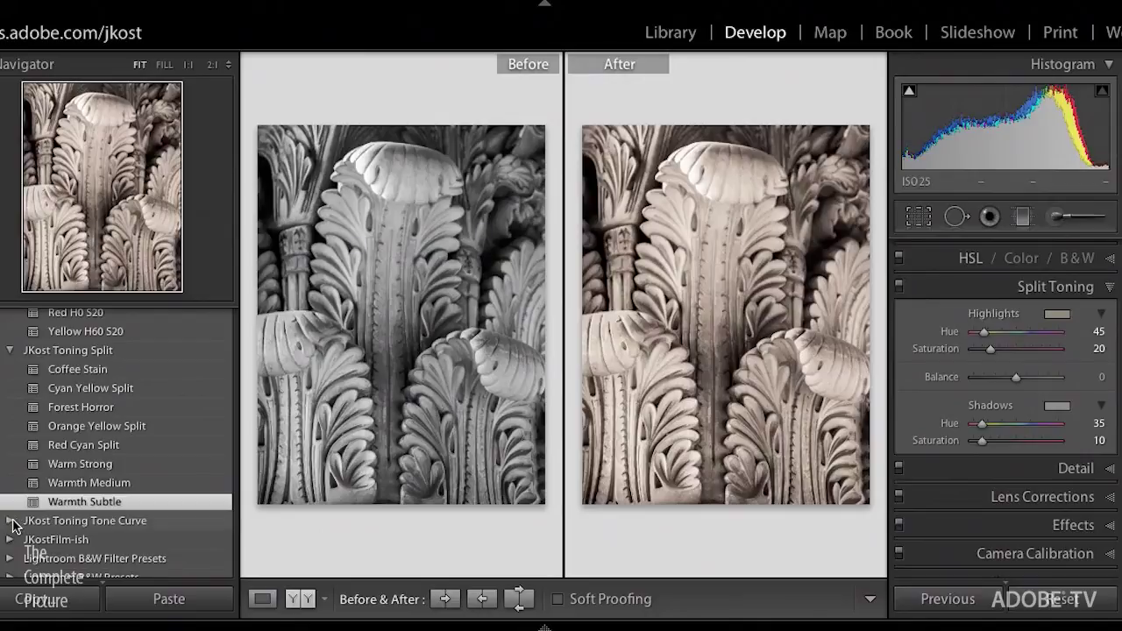
- Return the photo to its B/W snapshot and reset the point curve to Linear
{"action": "left_click", "coordinate": [12, 520]}
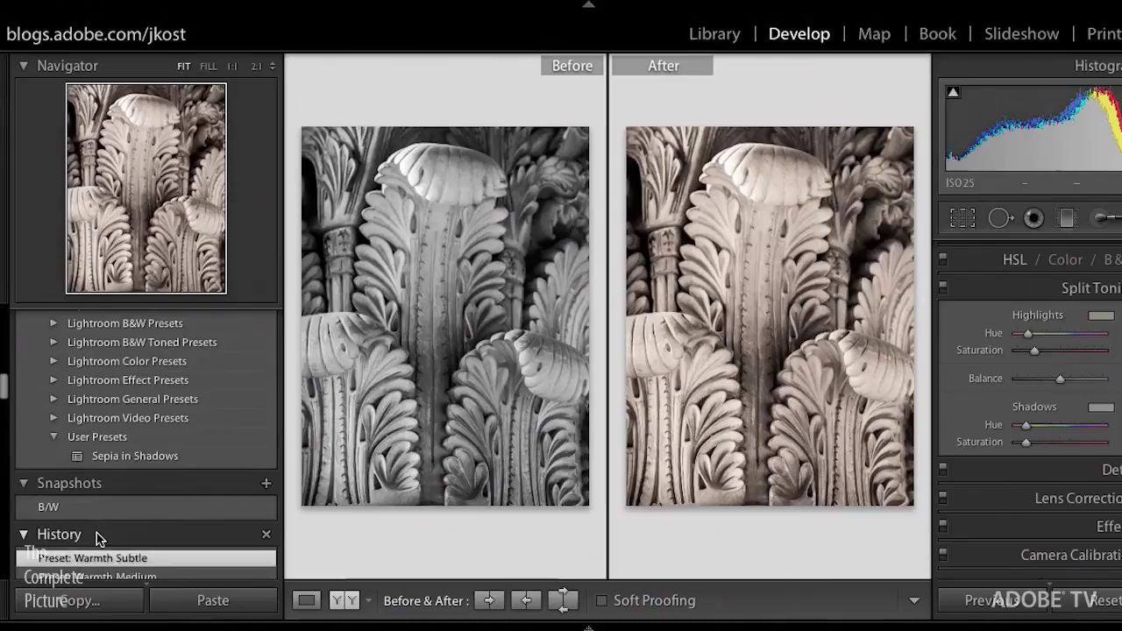
{"action": "left_click", "coordinate": [77, 509]}
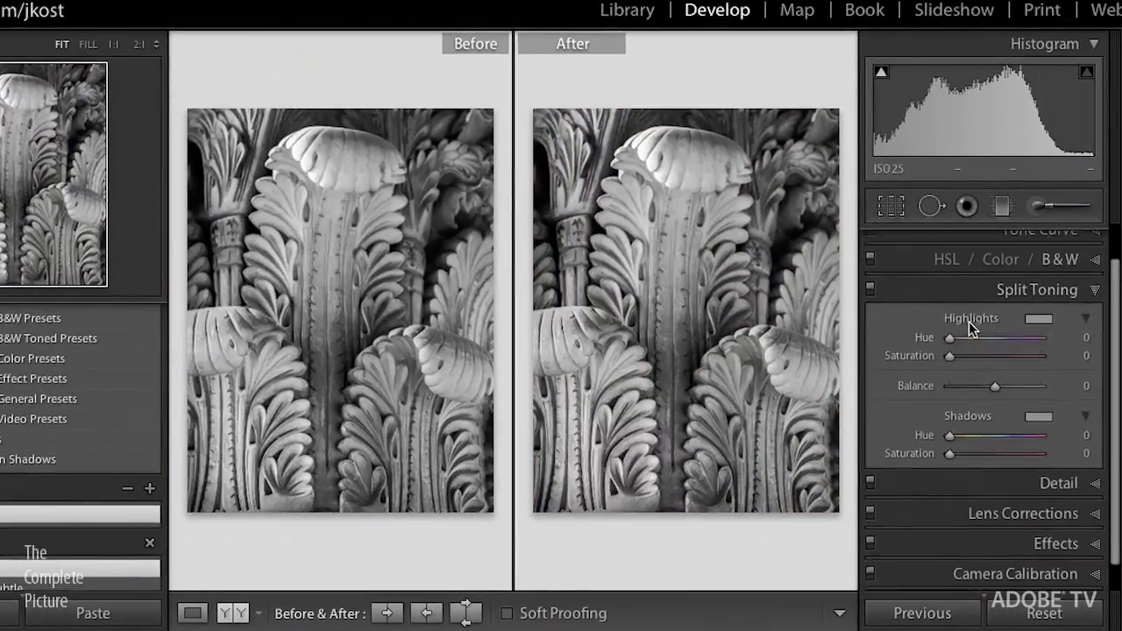
{"action": "scroll", "coordinate": [969, 322], "scroll_direction": "up", "scroll_amount": 2}
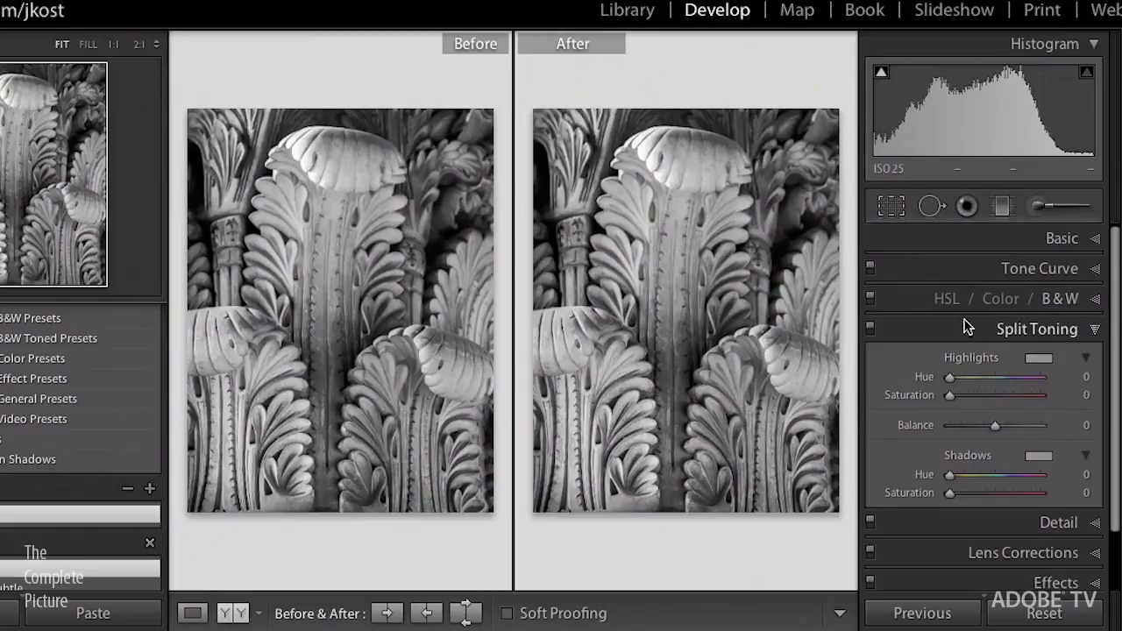
{"action": "left_click", "coordinate": [1006, 269]}
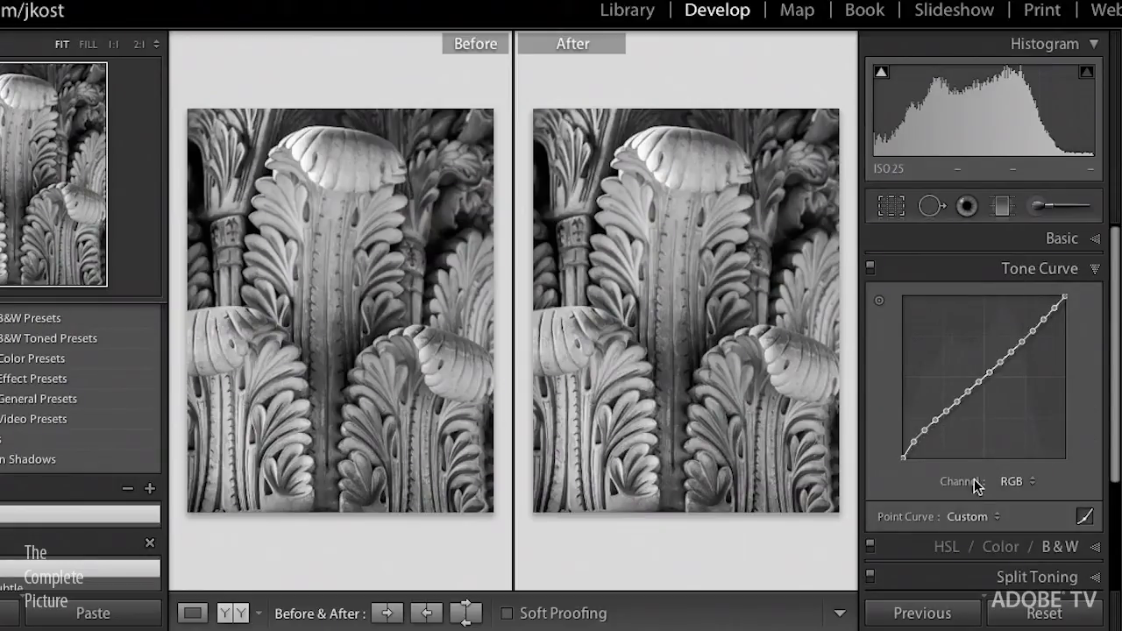
{"action": "left_click", "coordinate": [976, 517]}
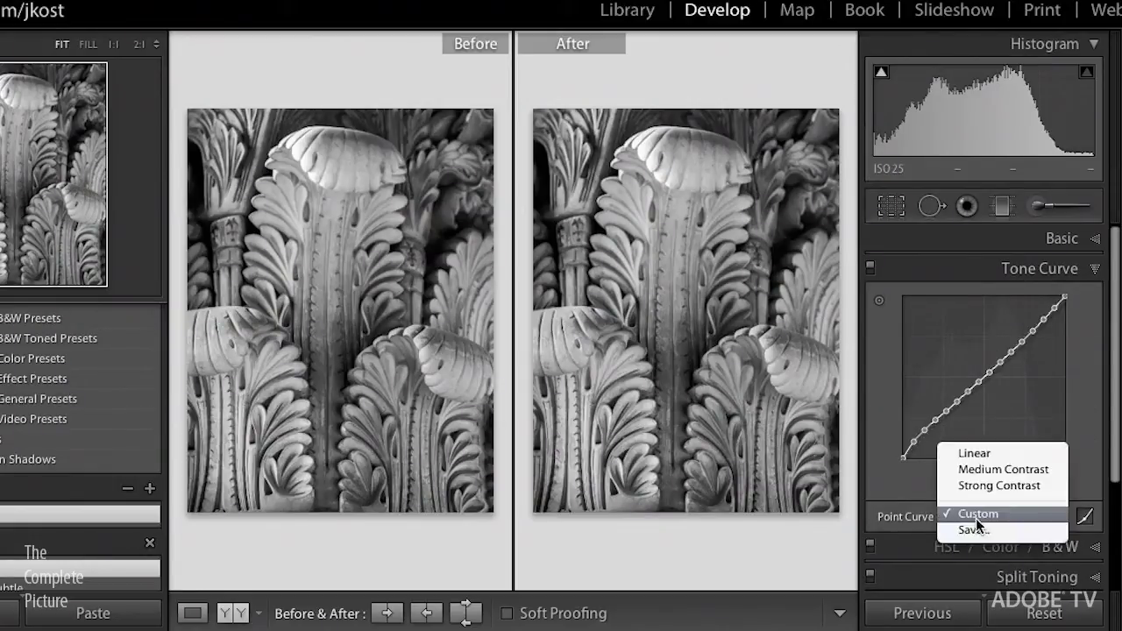
{"action": "left_click", "coordinate": [973, 453]}
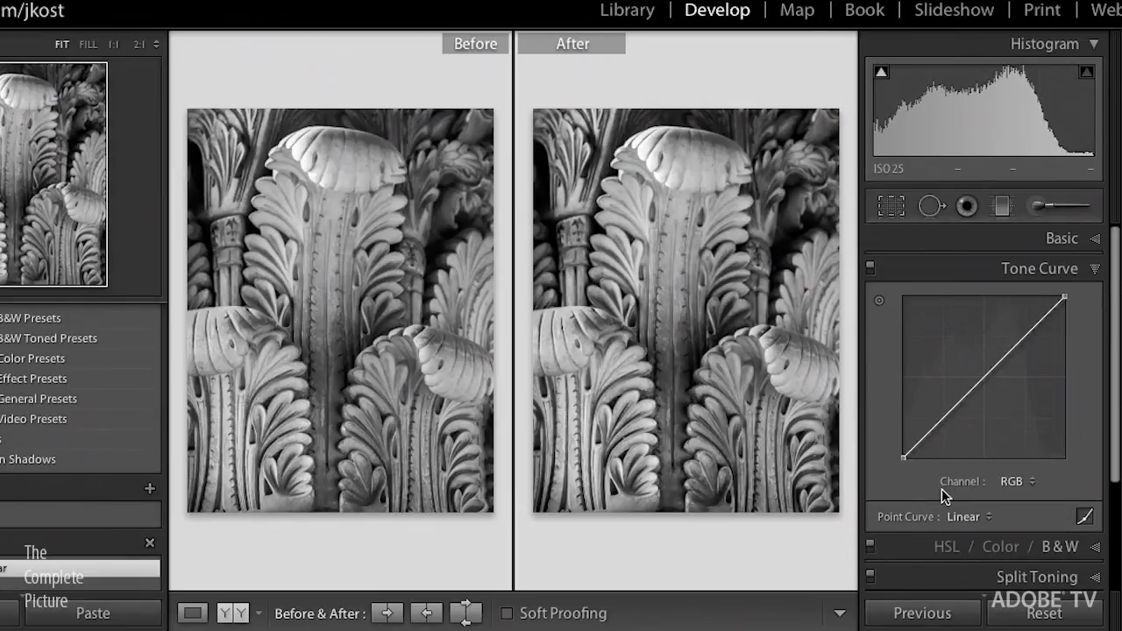
{"action": "left_click", "coordinate": [1015, 481]}
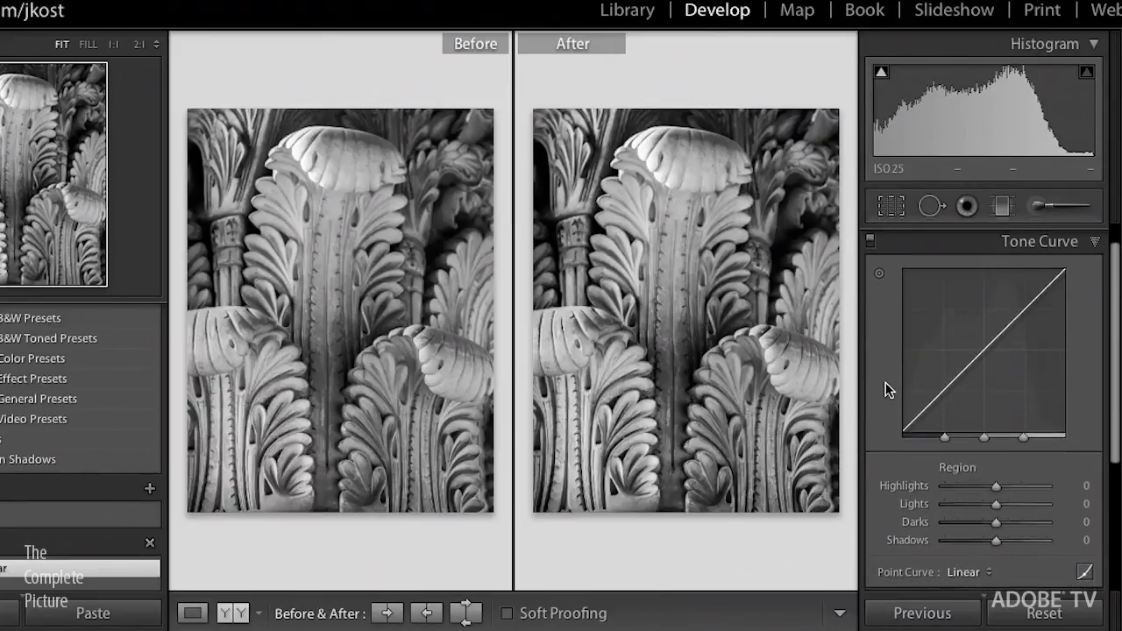
- Switch the Tone Curve to point-curve mode on the Blue channel
{"action": "left_click", "coordinate": [1084, 558]}
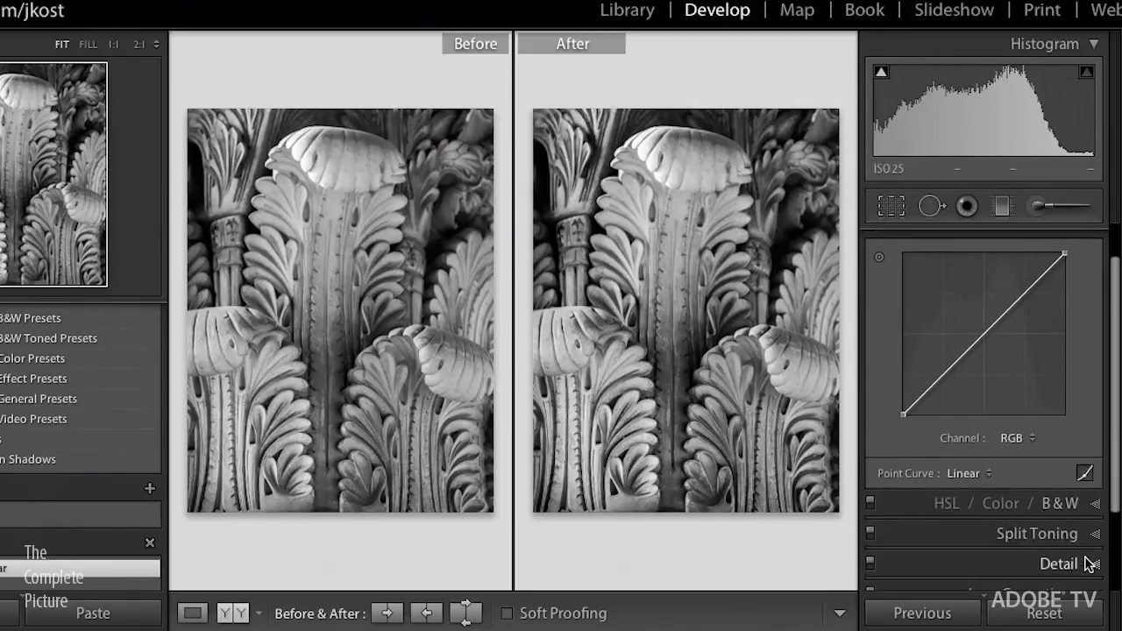
{"action": "left_click", "coordinate": [1015, 441]}
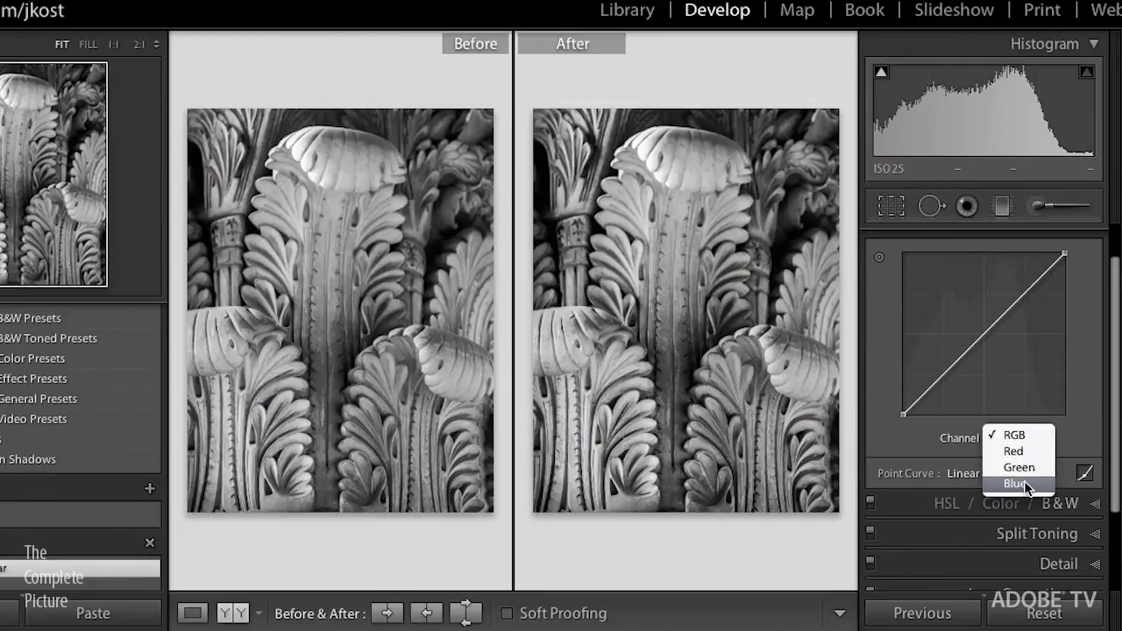
{"action": "left_click", "coordinate": [1024, 480]}
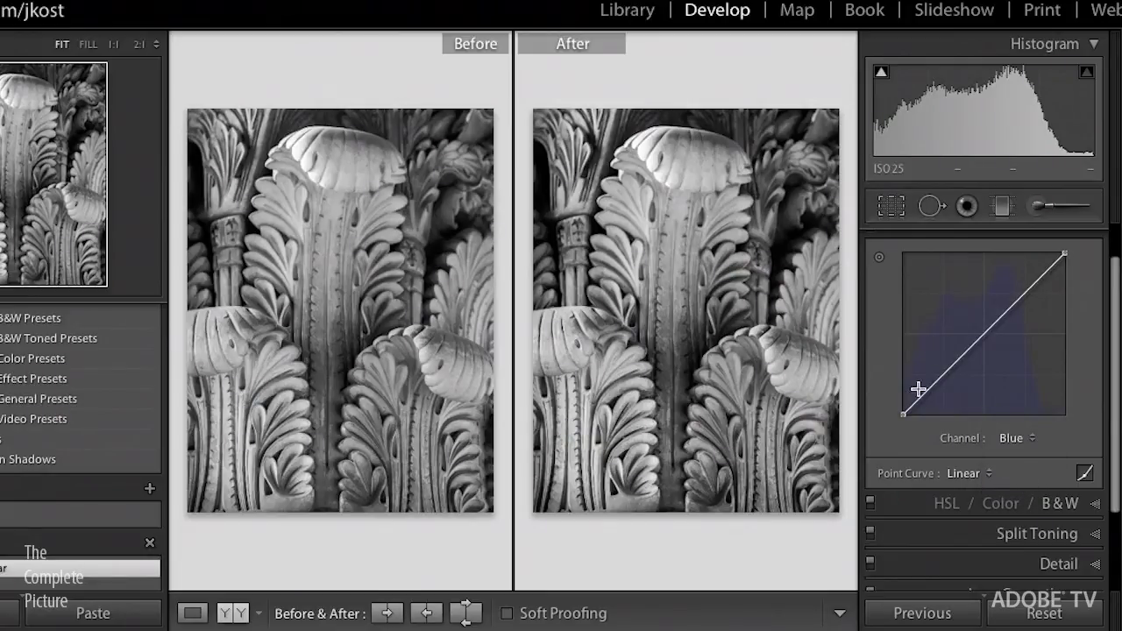
- Test tinting the photo by adding shadow and midtone points on the Blue curve
{"action": "mouse_move", "coordinate": [927, 389]}
{"action": "left_mouse_down"}
{"action": "mouse_move", "coordinate": [927, 364]}
{"action": "mouse_move", "coordinate": [937, 395]}
{"action": "left_mouse_up"}
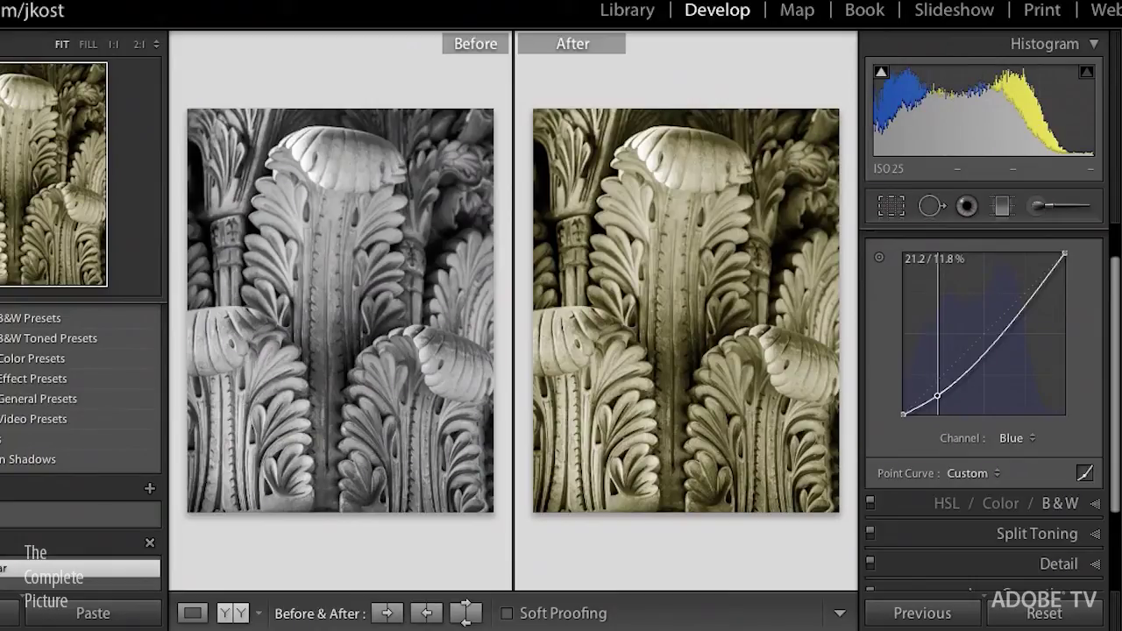
{"action": "left_click_drag", "start_coordinate": [937, 395], "coordinate": [937, 373]}
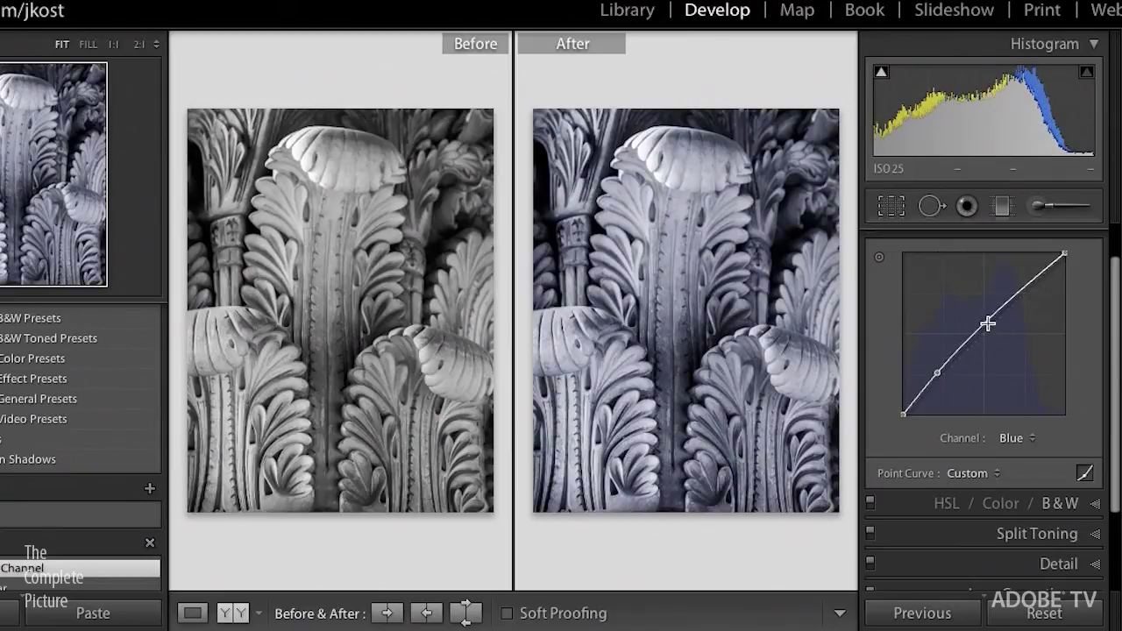
{"action": "left_click_drag", "start_coordinate": [989, 324], "coordinate": [781, 290]}
- Lift the Blue curve's black point and add shadow and midtone points near 63/63 to cool the shadows
{"action": "left_click_drag", "start_coordinate": [937, 372], "coordinate": [801, 337]}
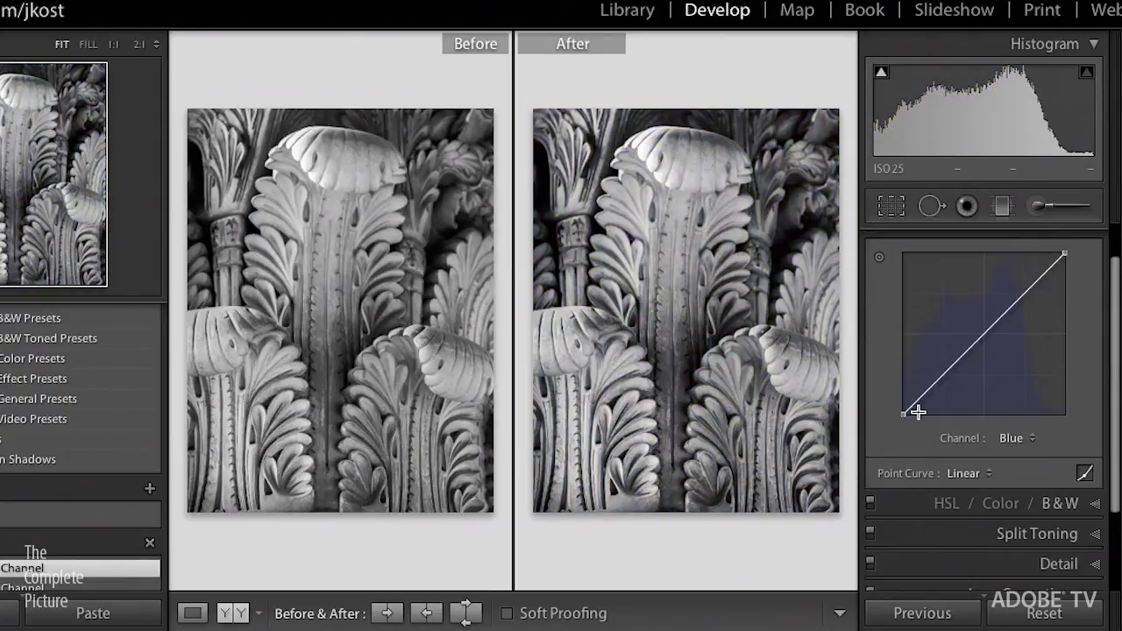
{"action": "mouse_move", "coordinate": [904, 413]}
{"action": "left_mouse_down"}
{"action": "mouse_move", "coordinate": [891, 398]}
{"action": "mouse_move", "coordinate": [904, 402]}
{"action": "left_mouse_up"}
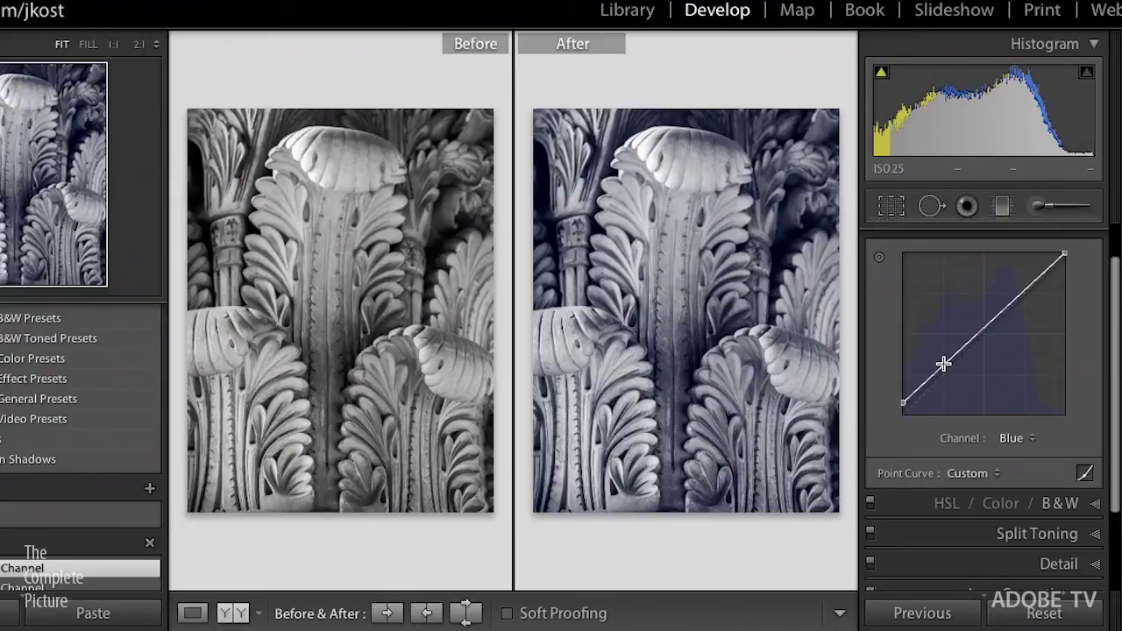
{"action": "left_click_drag", "start_coordinate": [943, 362], "coordinate": [944, 370]}
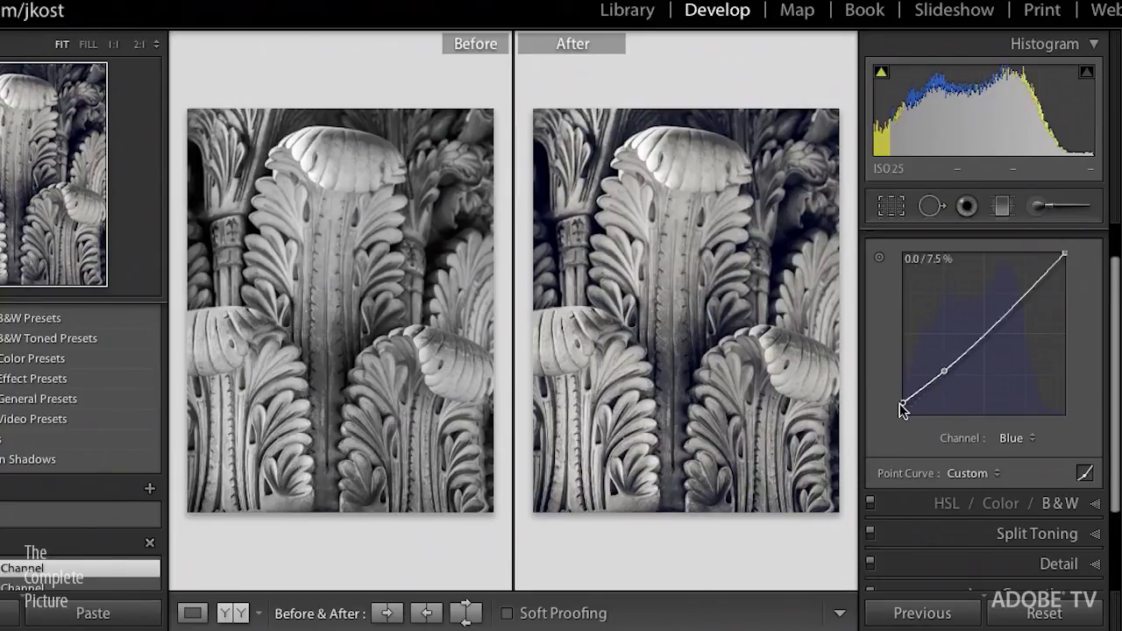
{"action": "left_click", "coordinate": [1002, 317]}
{"action": "mouse_move", "coordinate": [1001, 317]}
{"action": "left_mouse_down"}
{"action": "mouse_move", "coordinate": [1010, 323]}
{"action": "mouse_move", "coordinate": [1005, 312]}
{"action": "left_mouse_up"}
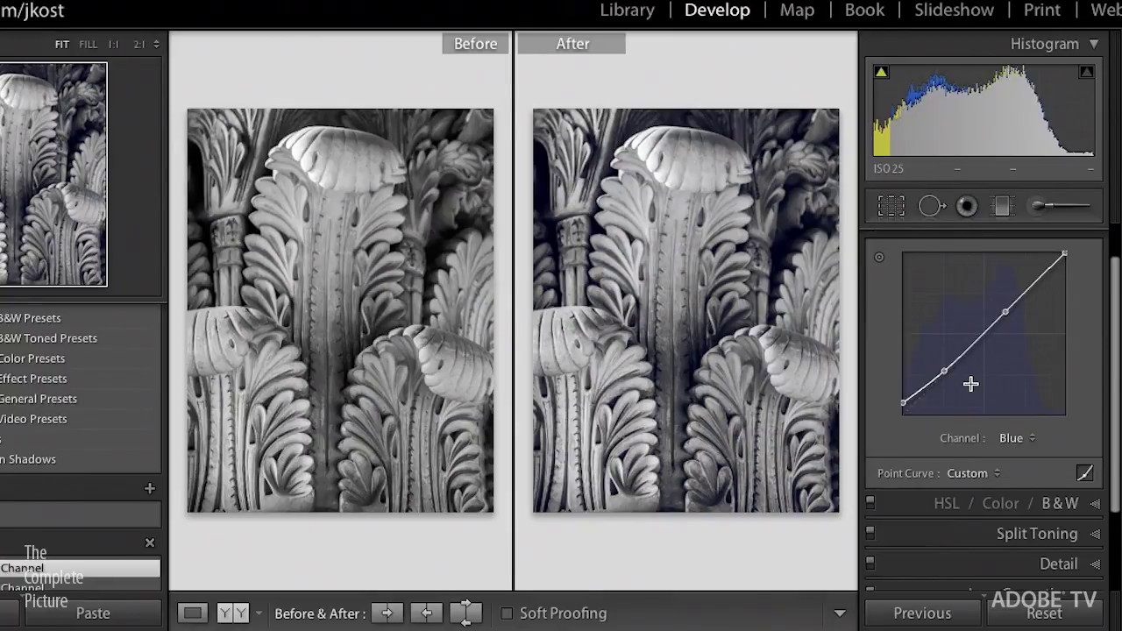
- Nudge a Green curve midpoint and pull the Red curve's white point slightly inward for a pinkish-purple cast
{"action": "left_click", "coordinate": [1006, 443]}
{"action": "left_click", "coordinate": [1015, 418]}
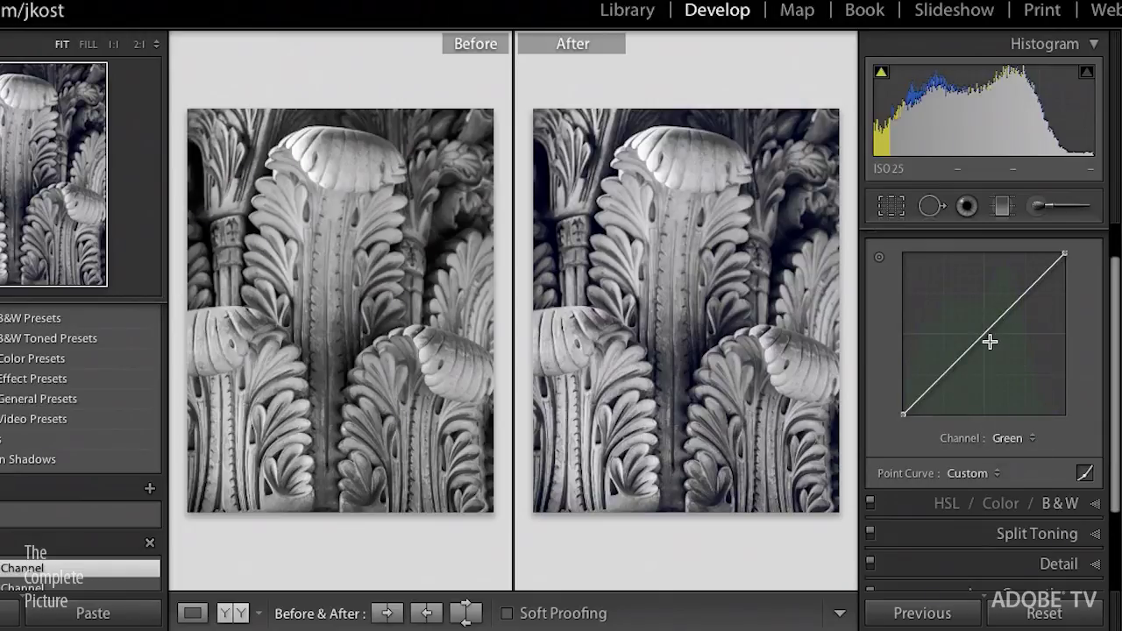
{"action": "left_click_drag", "start_coordinate": [985, 332], "coordinate": [983, 339]}
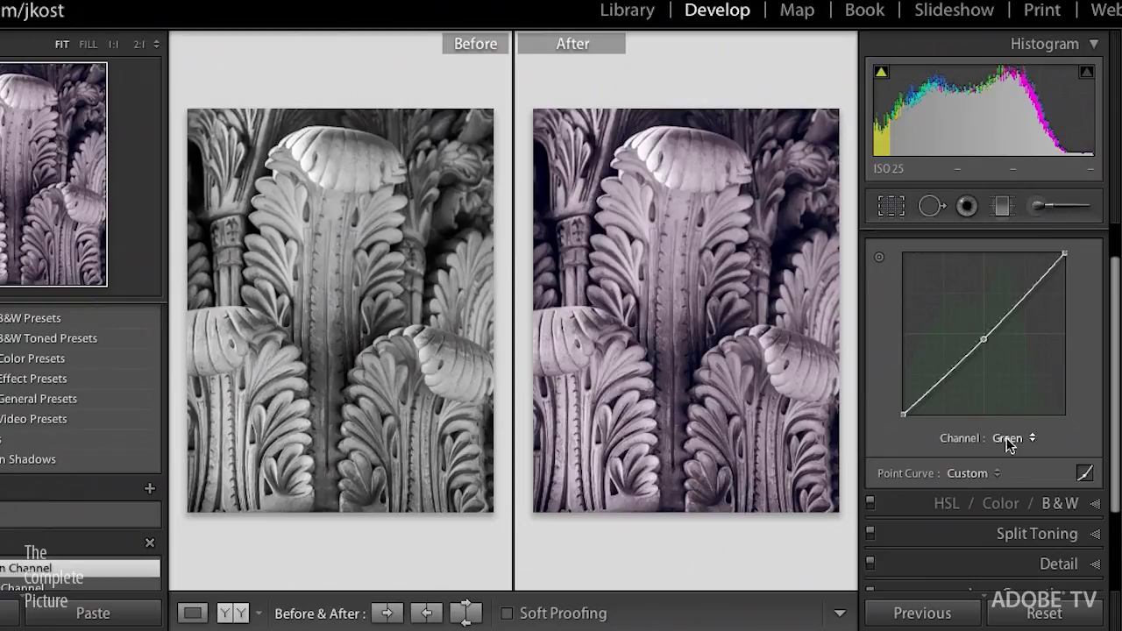
{"action": "left_click", "coordinate": [1006, 440]}
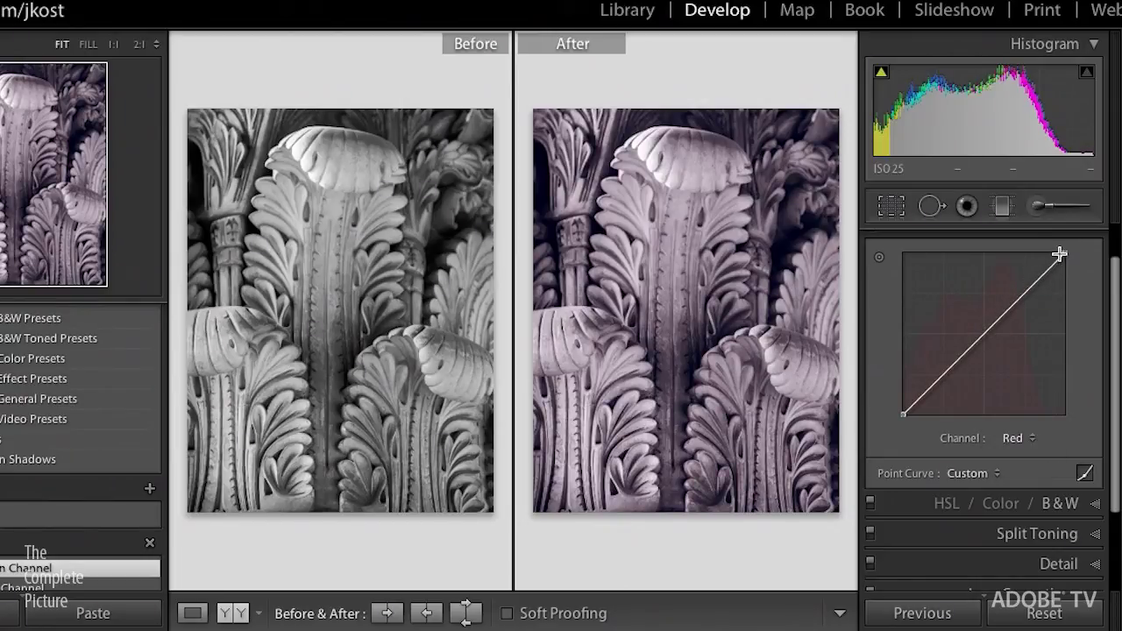
{"action": "mouse_move", "coordinate": [1059, 254]}
{"action": "left_mouse_down"}
{"action": "mouse_move", "coordinate": [1061, 267]}
{"action": "mouse_move", "coordinate": [1058, 254]}
{"action": "left_mouse_up"}
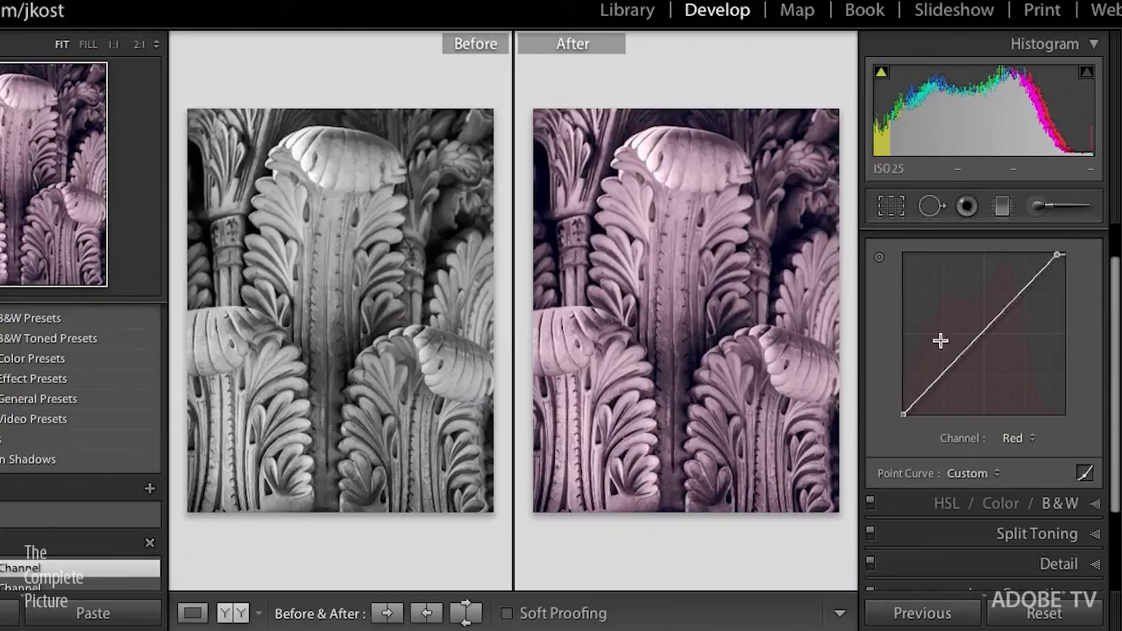
- Reset the point curve back to Linear
{"action": "double_click", "coordinate": [909, 474]}
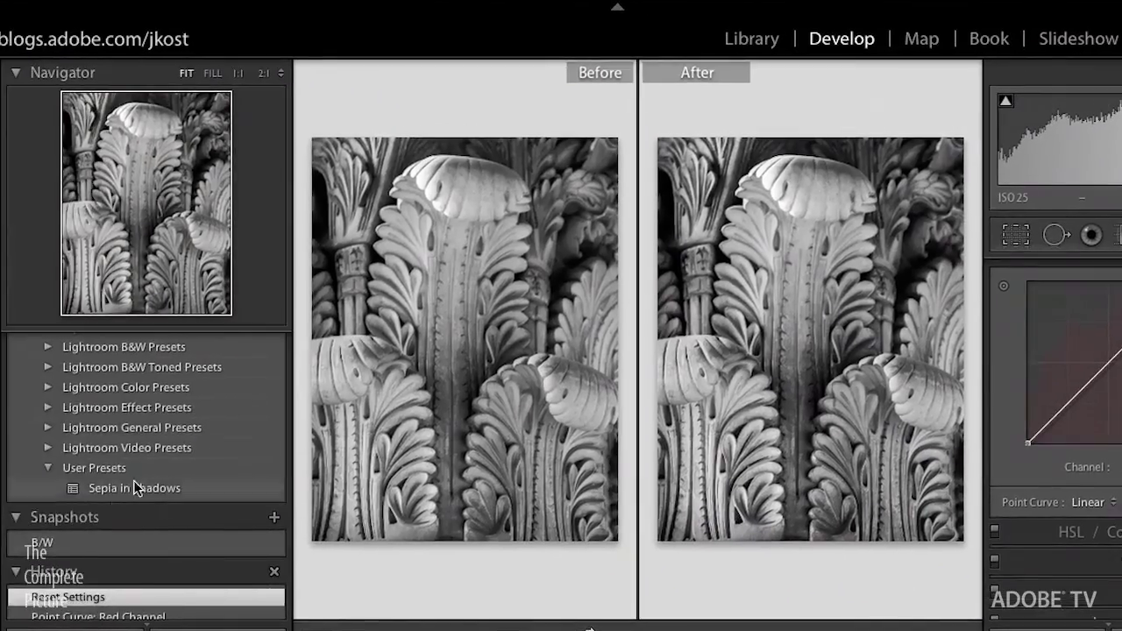
{"action": "scroll", "coordinate": [39, 391], "scroll_direction": "up", "scroll_amount": 3}
{"action": "scroll", "coordinate": [164, 418], "scroll_direction": "up", "scroll_amount": 3}
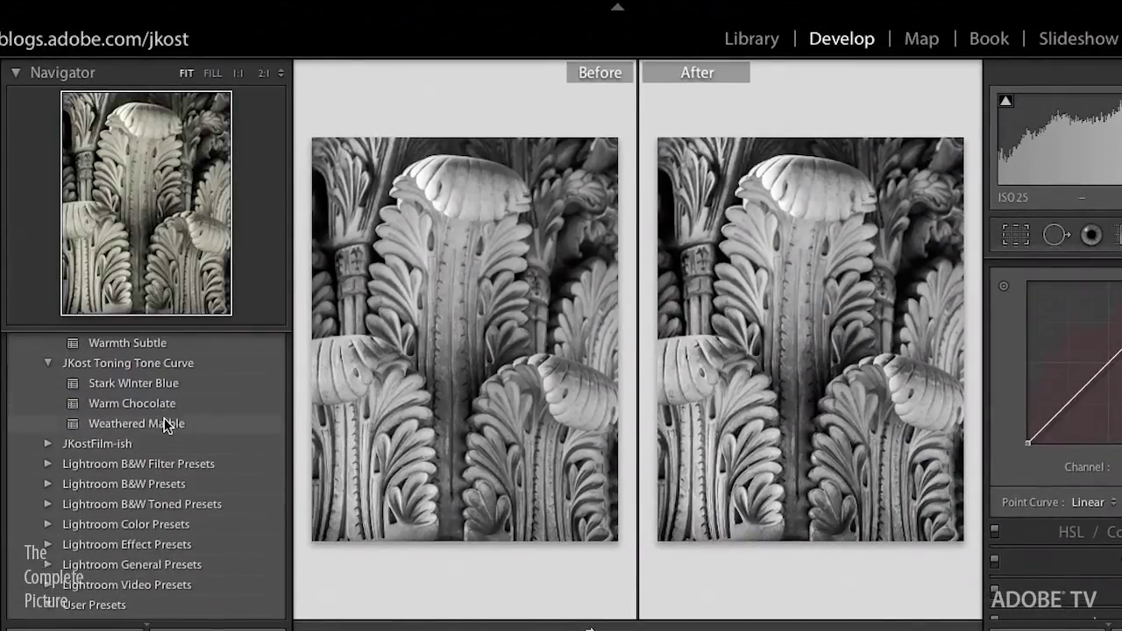
- Try the Stark Winter Blue and Warm Chocolate toning presets, ending on Weathered Marble
{"action": "left_click", "coordinate": [139, 408]}
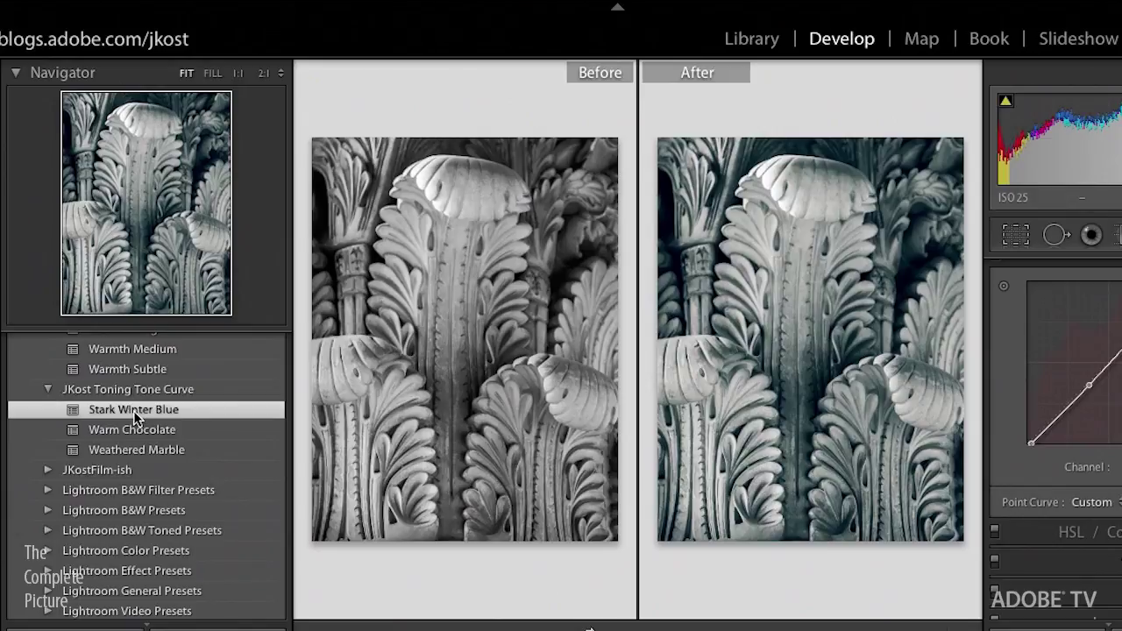
{"action": "left_click", "coordinate": [131, 429]}
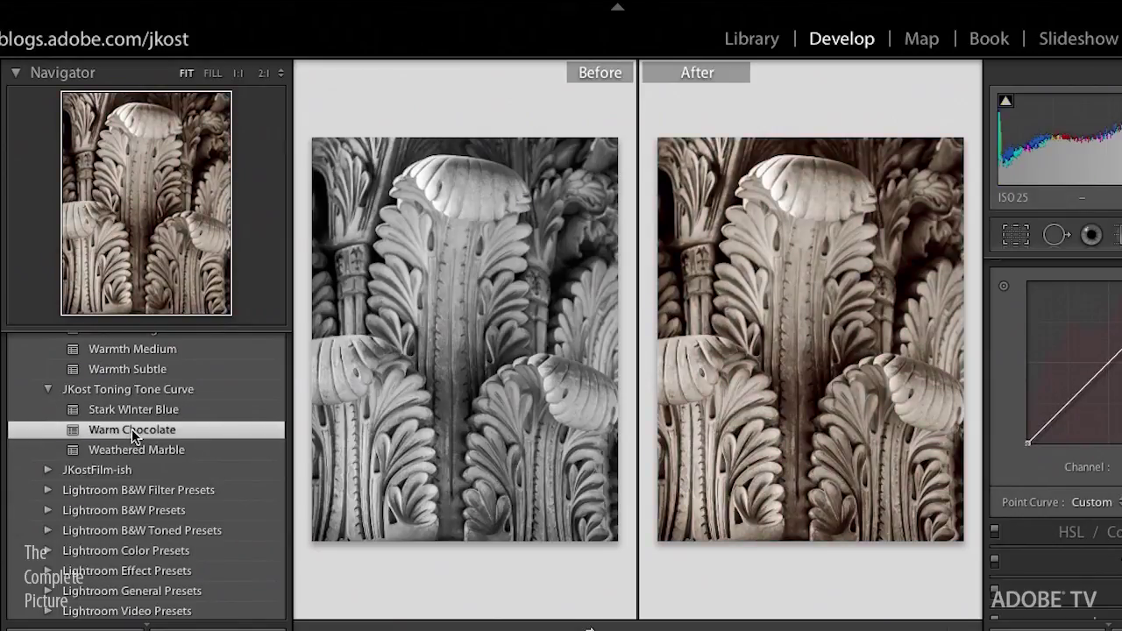
{"action": "left_click", "coordinate": [137, 447]}
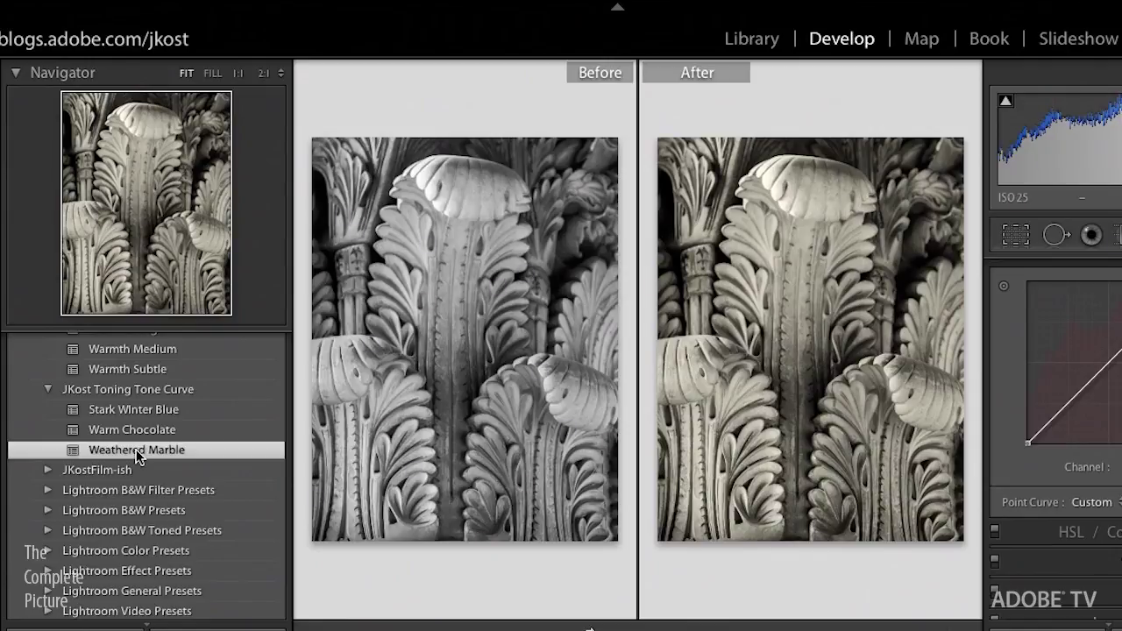
{"action": "scroll", "coordinate": [136, 451], "scroll_direction": "up", "scroll_amount": 15}
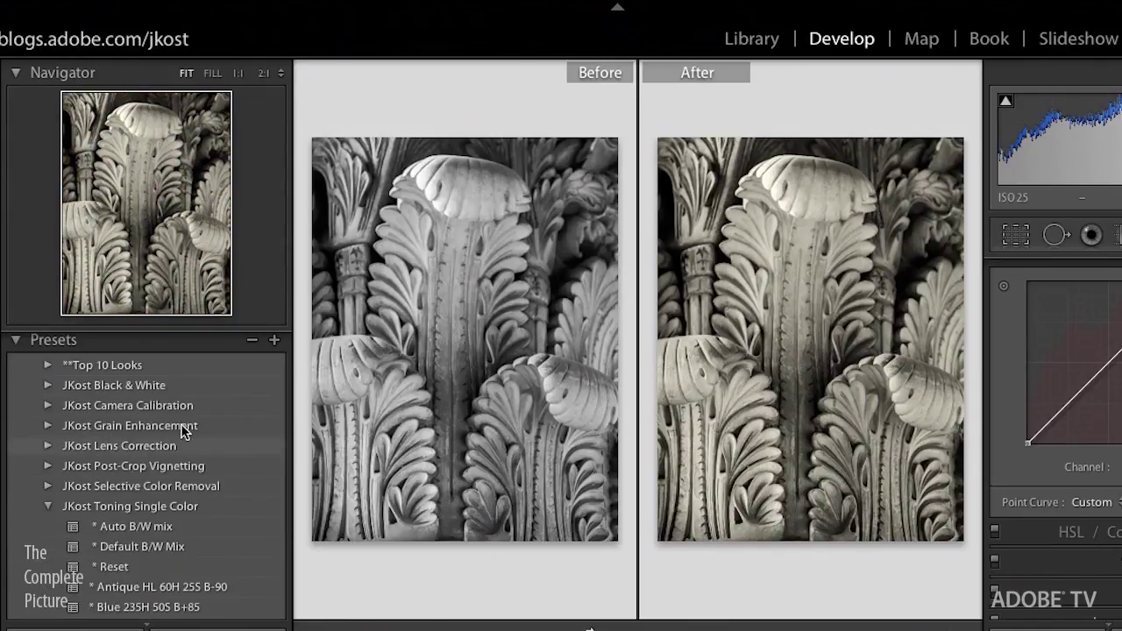
- Start a new develop preset that includes Tone Curve but excludes Split Toning
{"action": "left_click", "coordinate": [275, 341]}
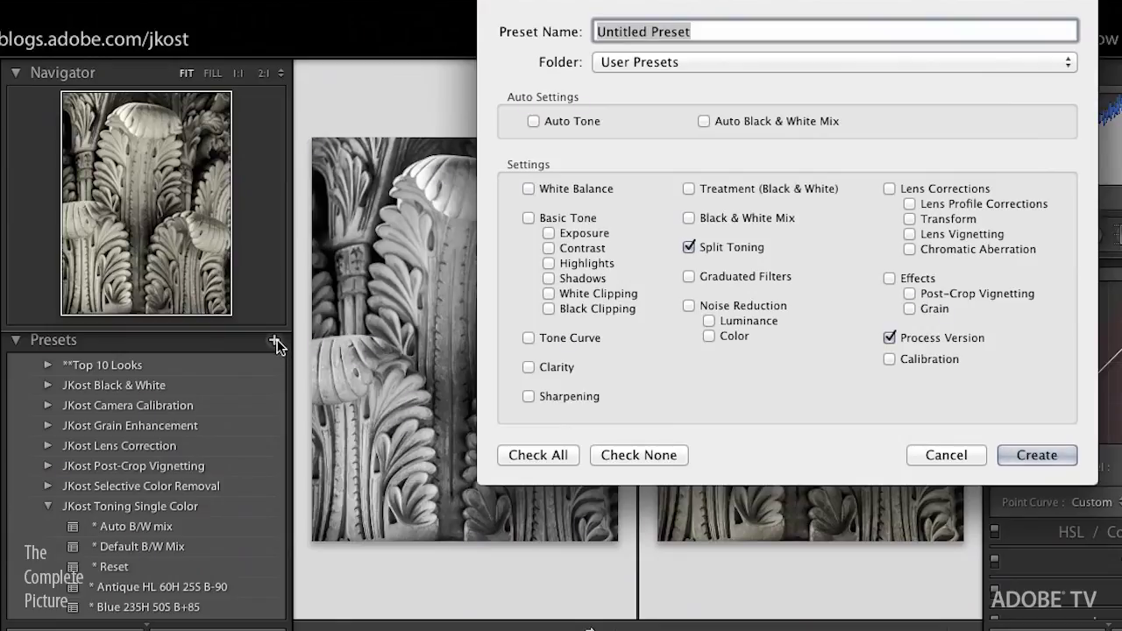
{"action": "left_click", "coordinate": [688, 248]}
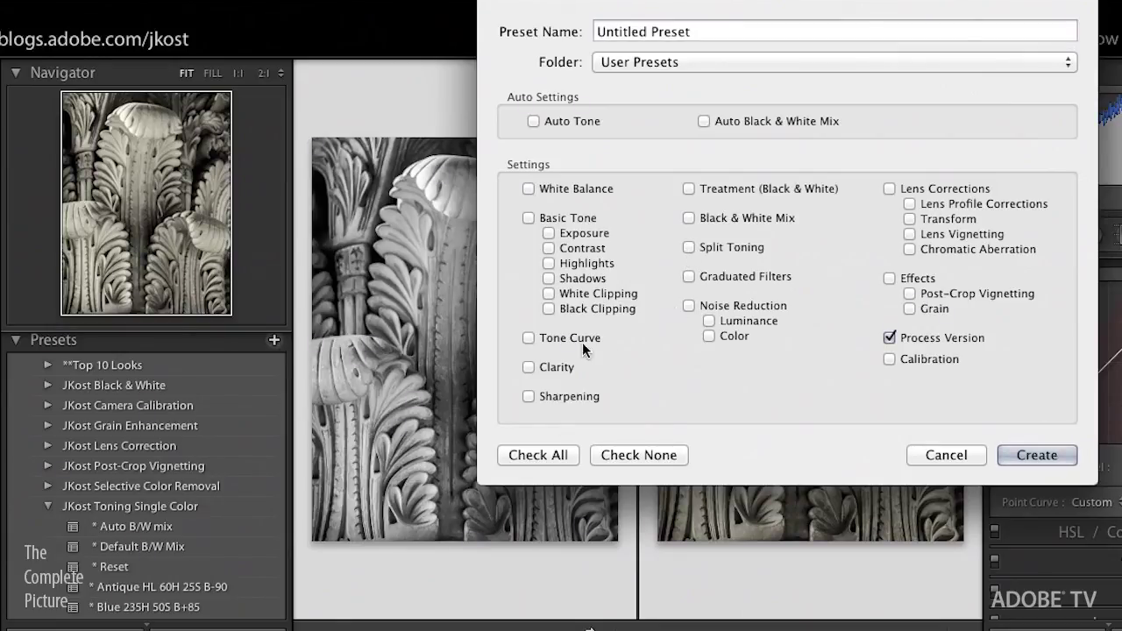
{"action": "left_click", "coordinate": [528, 337]}
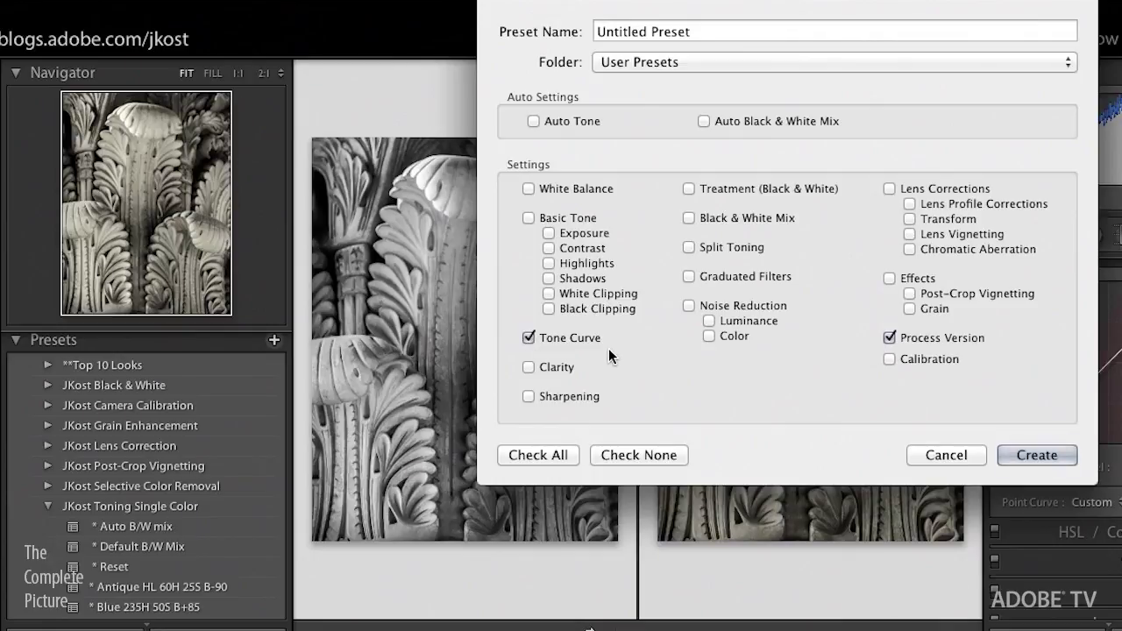